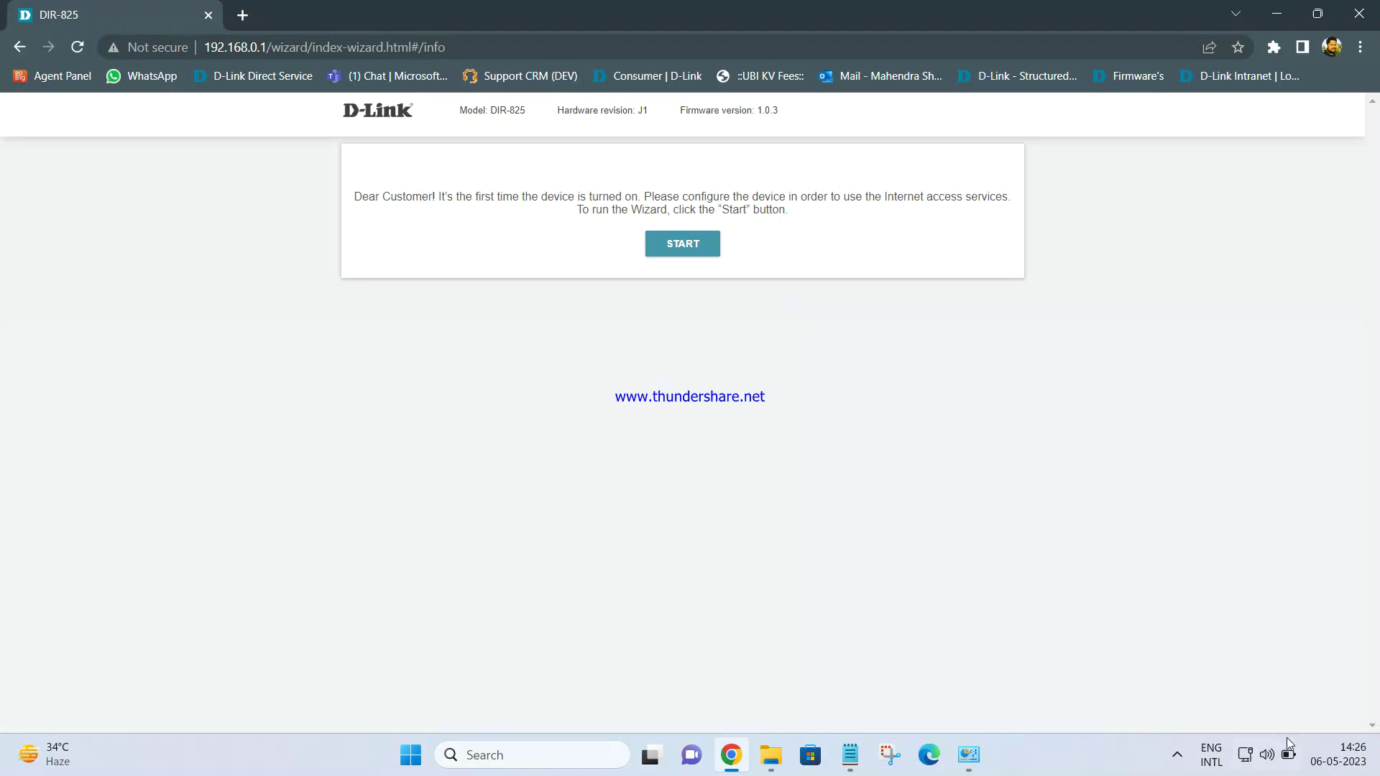
# Turn off the PC's Wi-Fi from the Quick Settings Wi-Fi network list
pyautogui.click(1254, 754)
pyautogui.click(1129, 415)
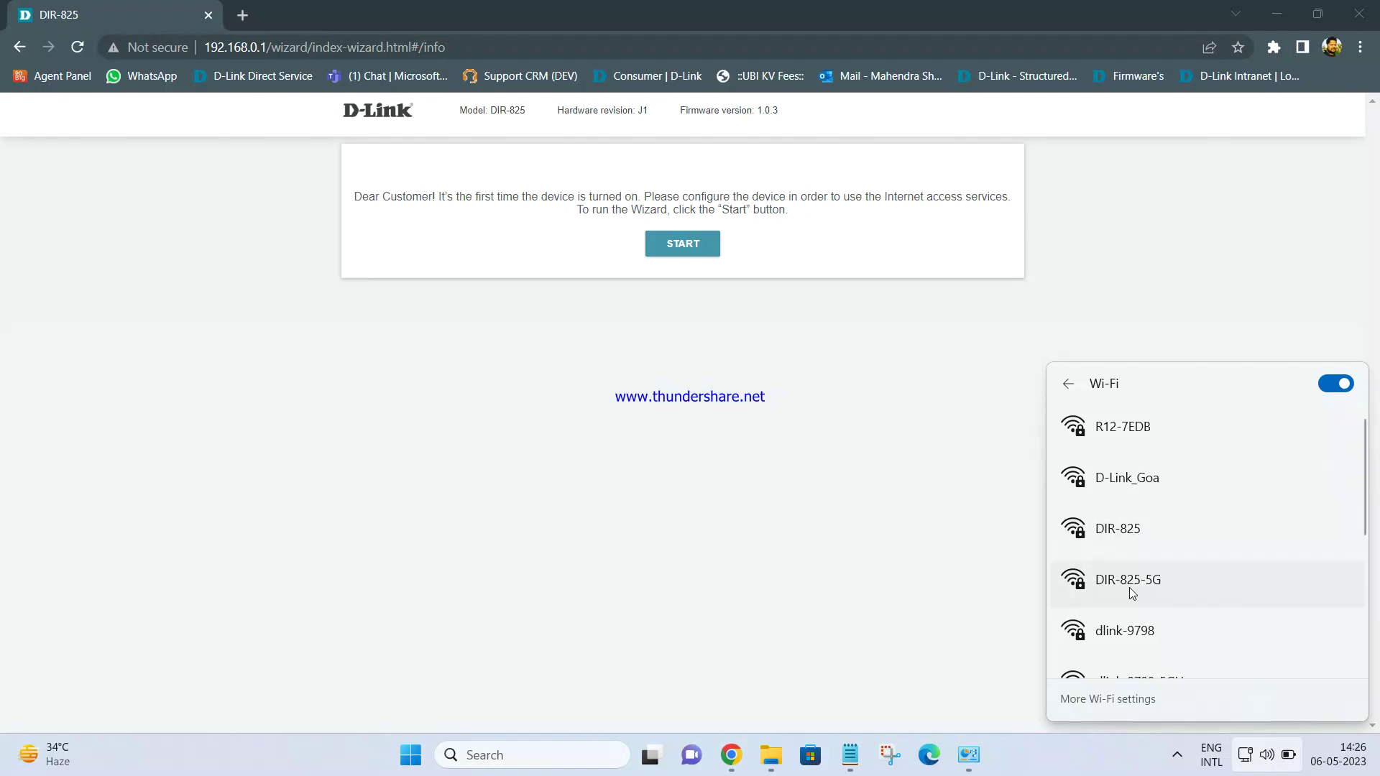
pyautogui.click(1335, 385)
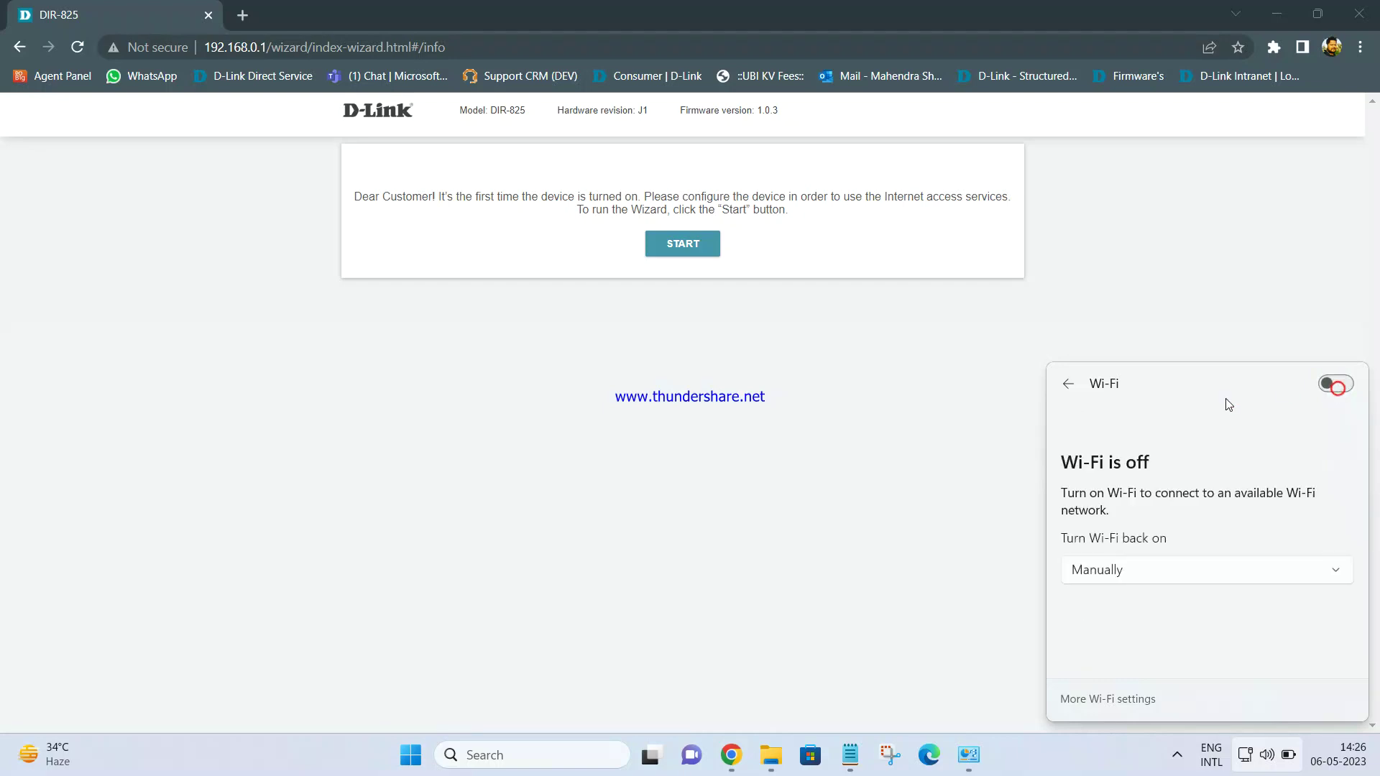
pyautogui.click(885, 465)
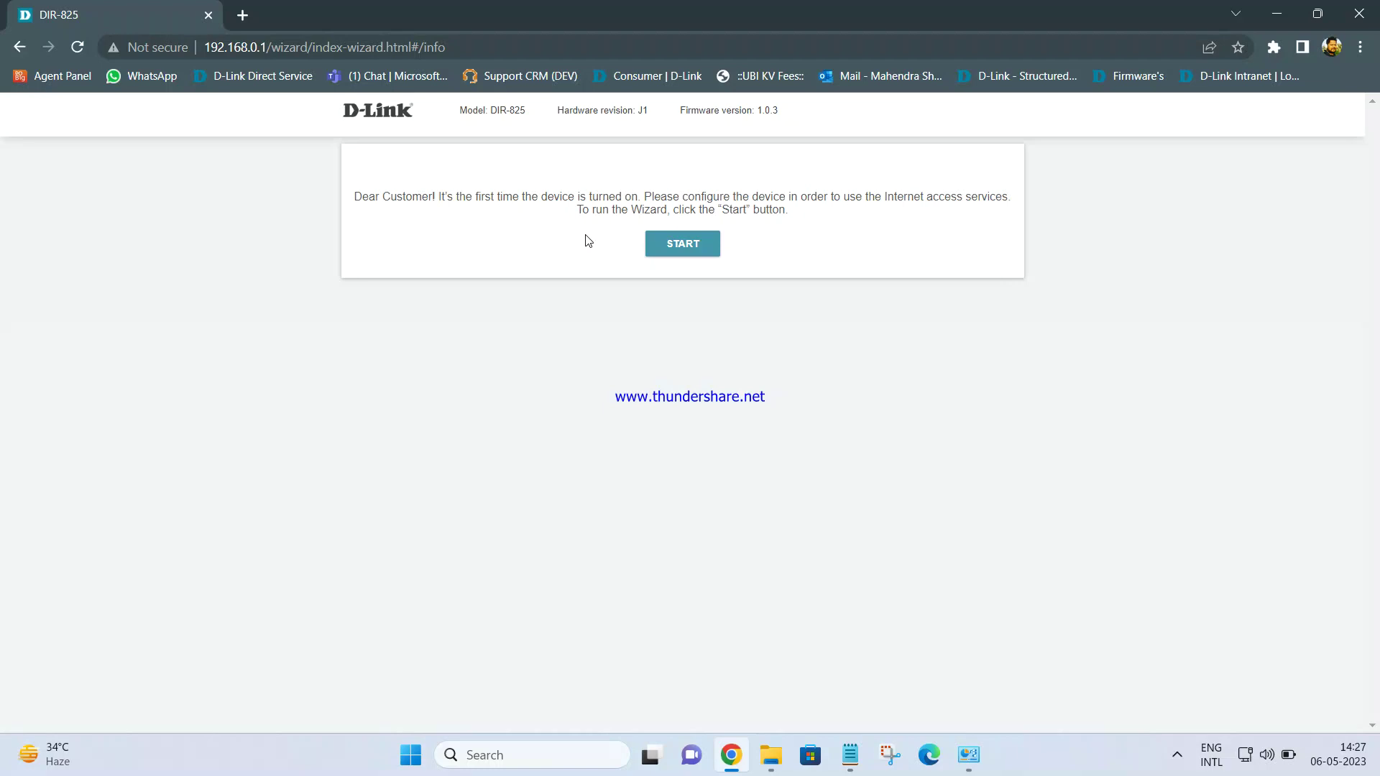
# Launch the DIR-825 setup wizard, keep English as the language, and continue to Device mode
pyautogui.click(701, 253)
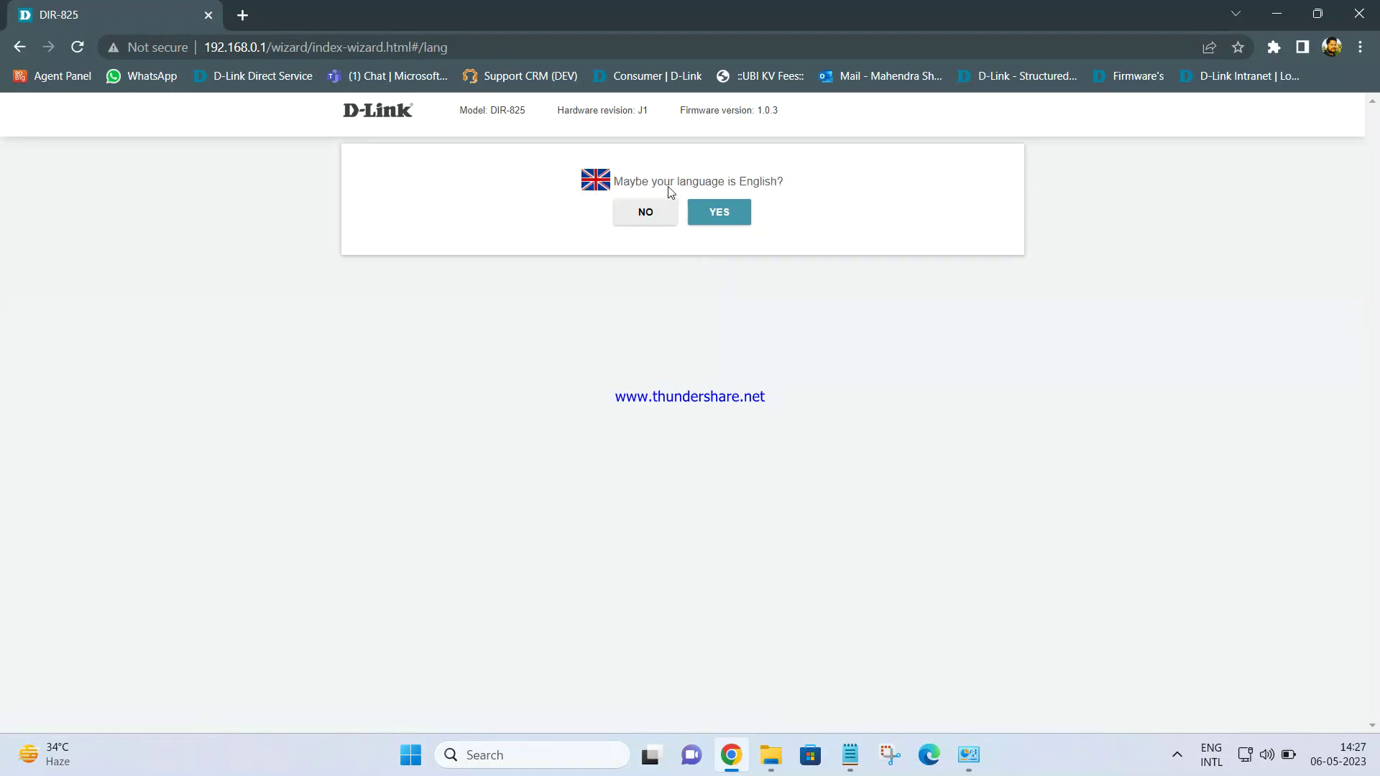
pyautogui.click(722, 217)
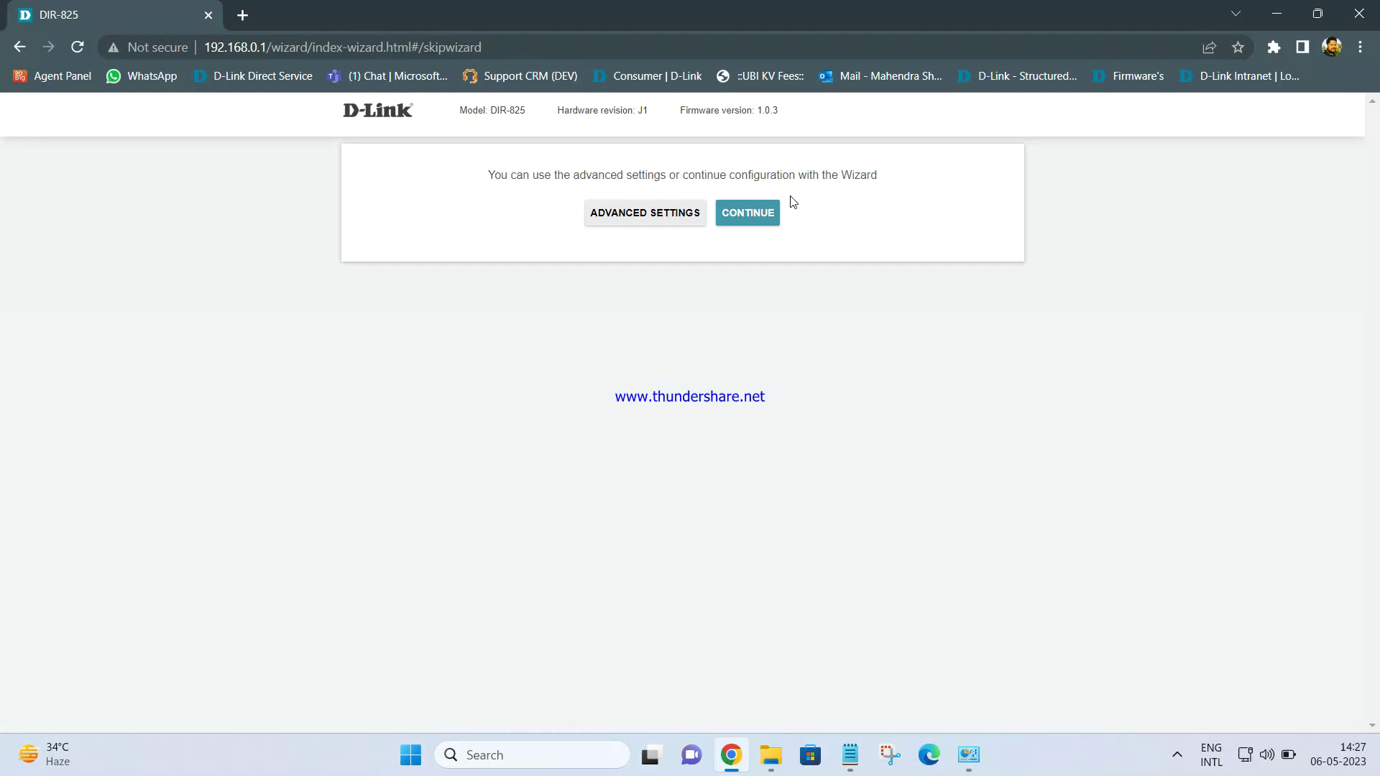
pyautogui.click(751, 212)
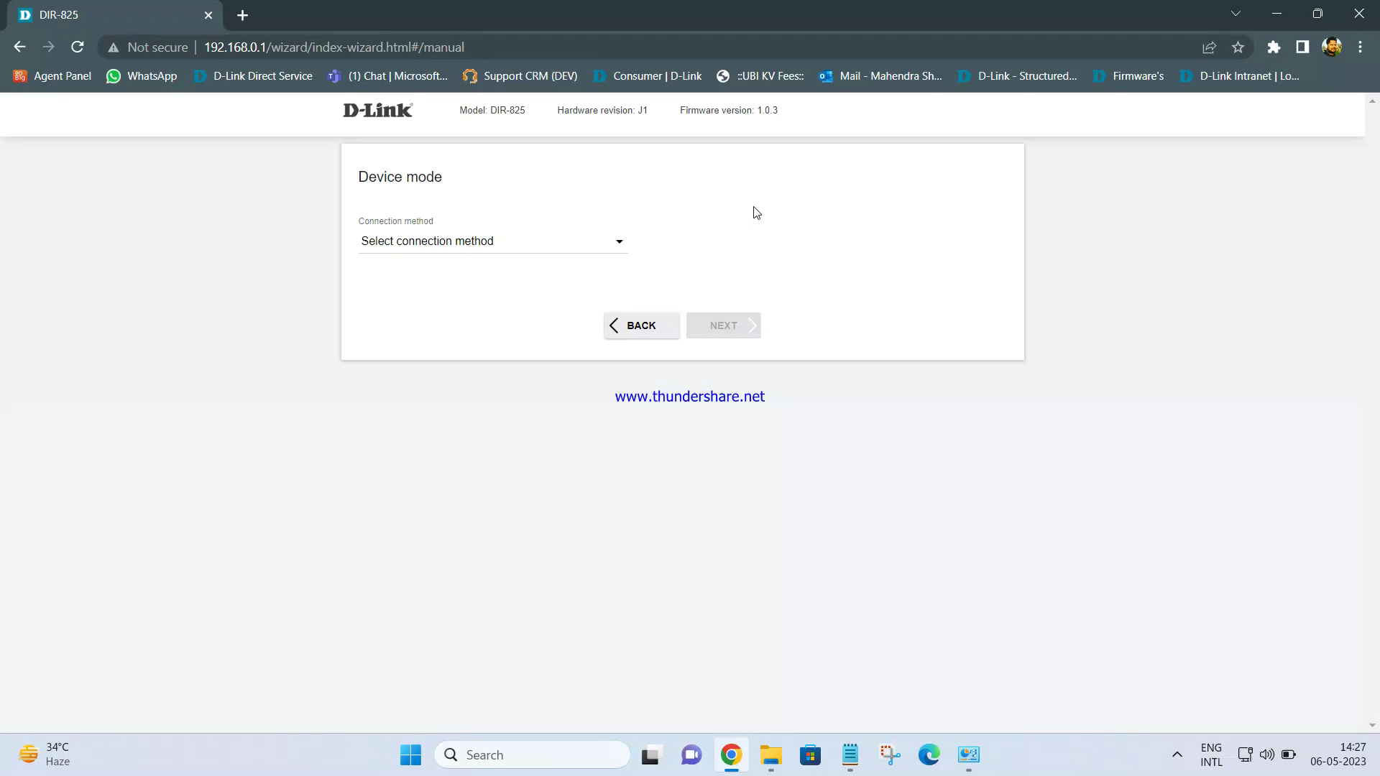
# Choose Wired connection and Access point work mode, then proceed to the LAN page
pyautogui.click(582, 250)
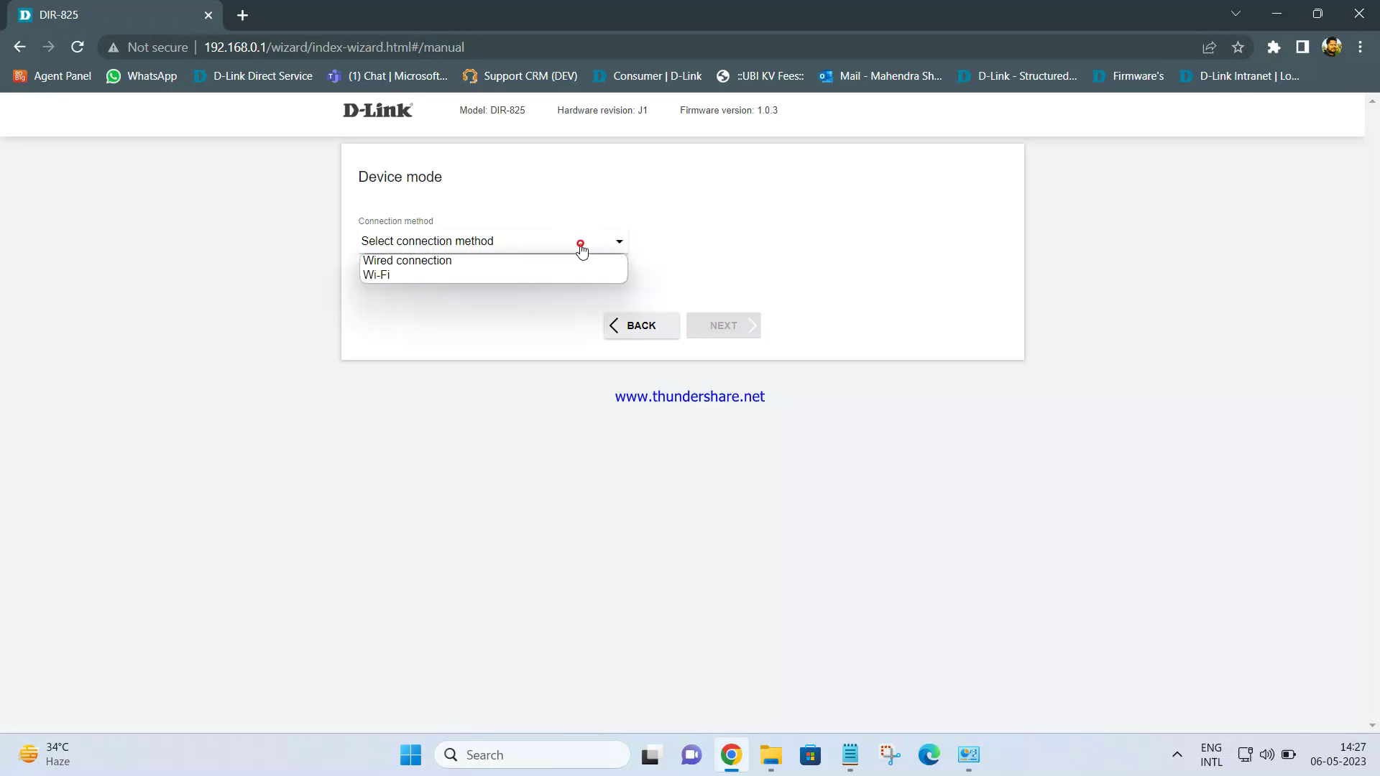
pyautogui.click(399, 261)
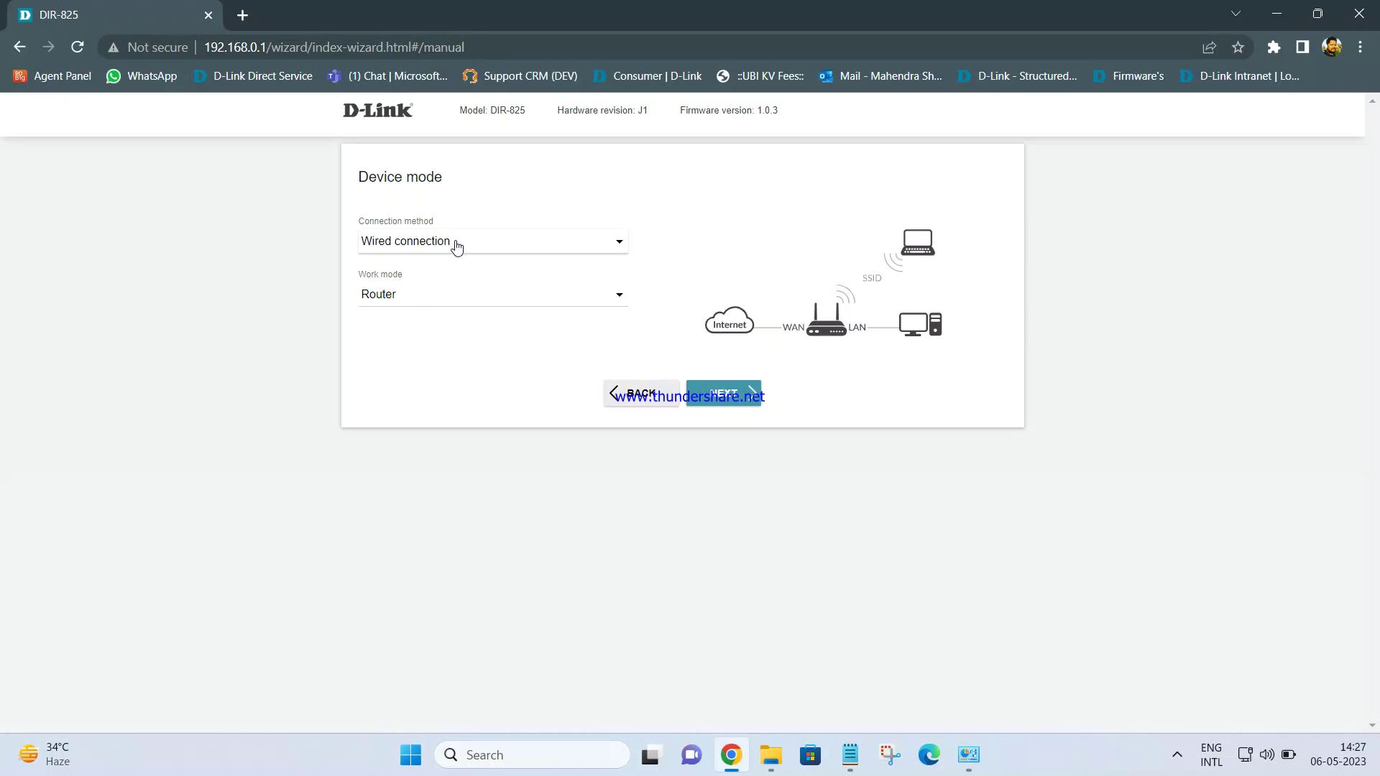
pyautogui.click(393, 300)
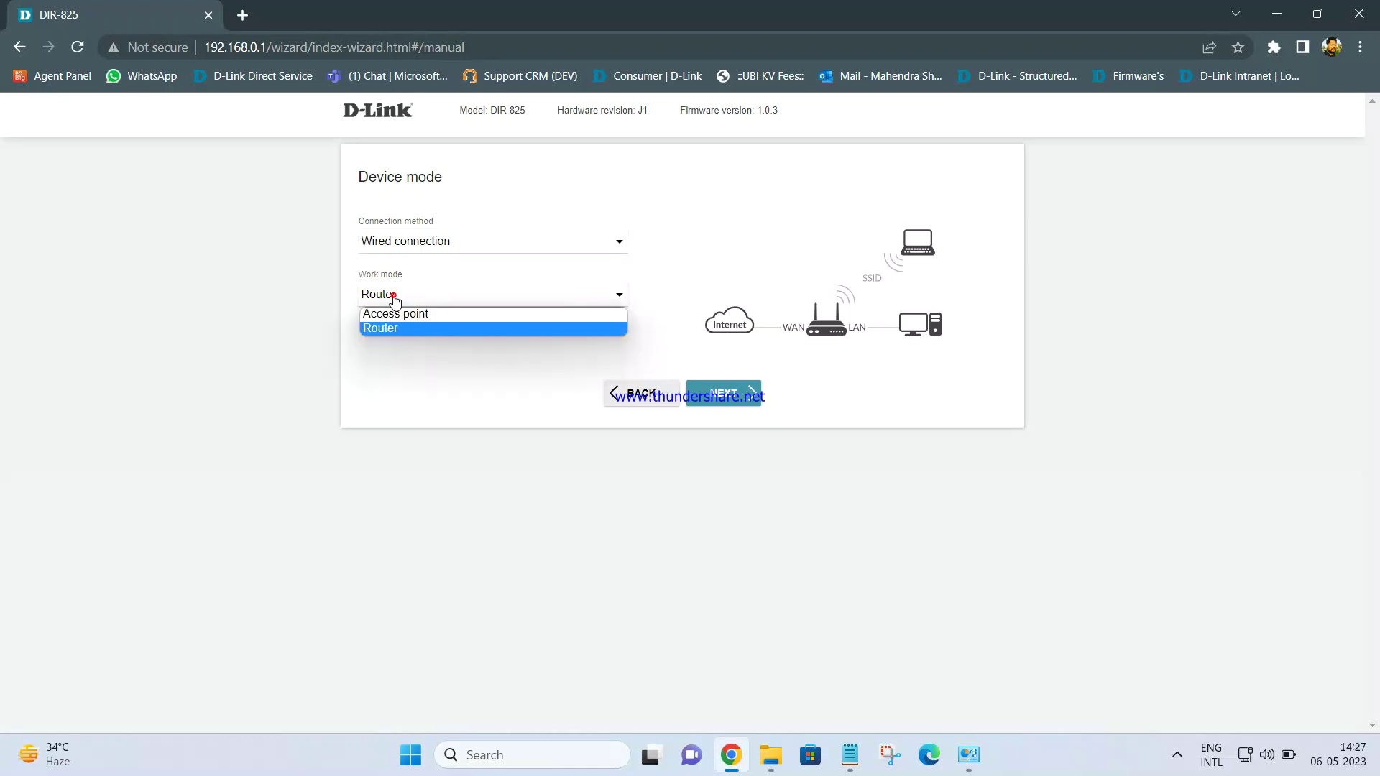
pyautogui.click(391, 316)
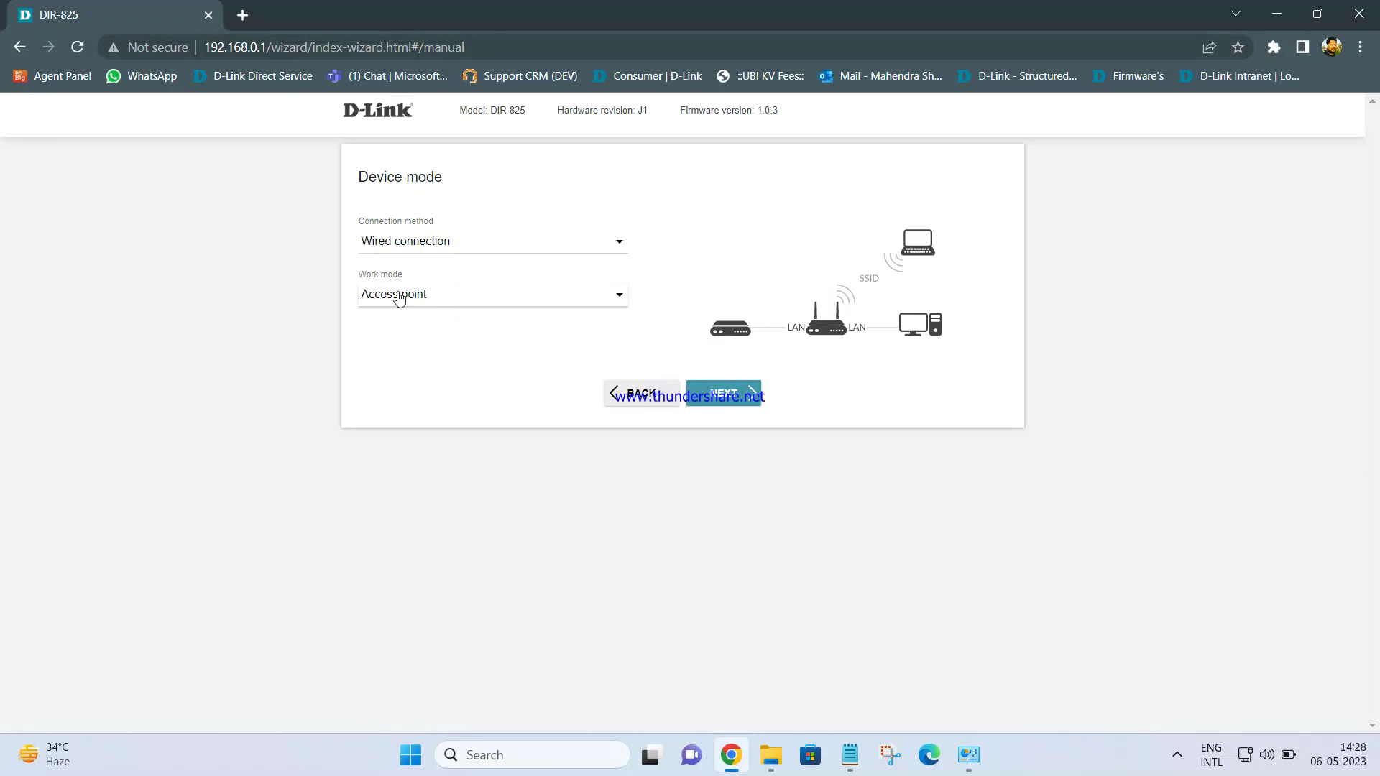
pyautogui.click(727, 395)
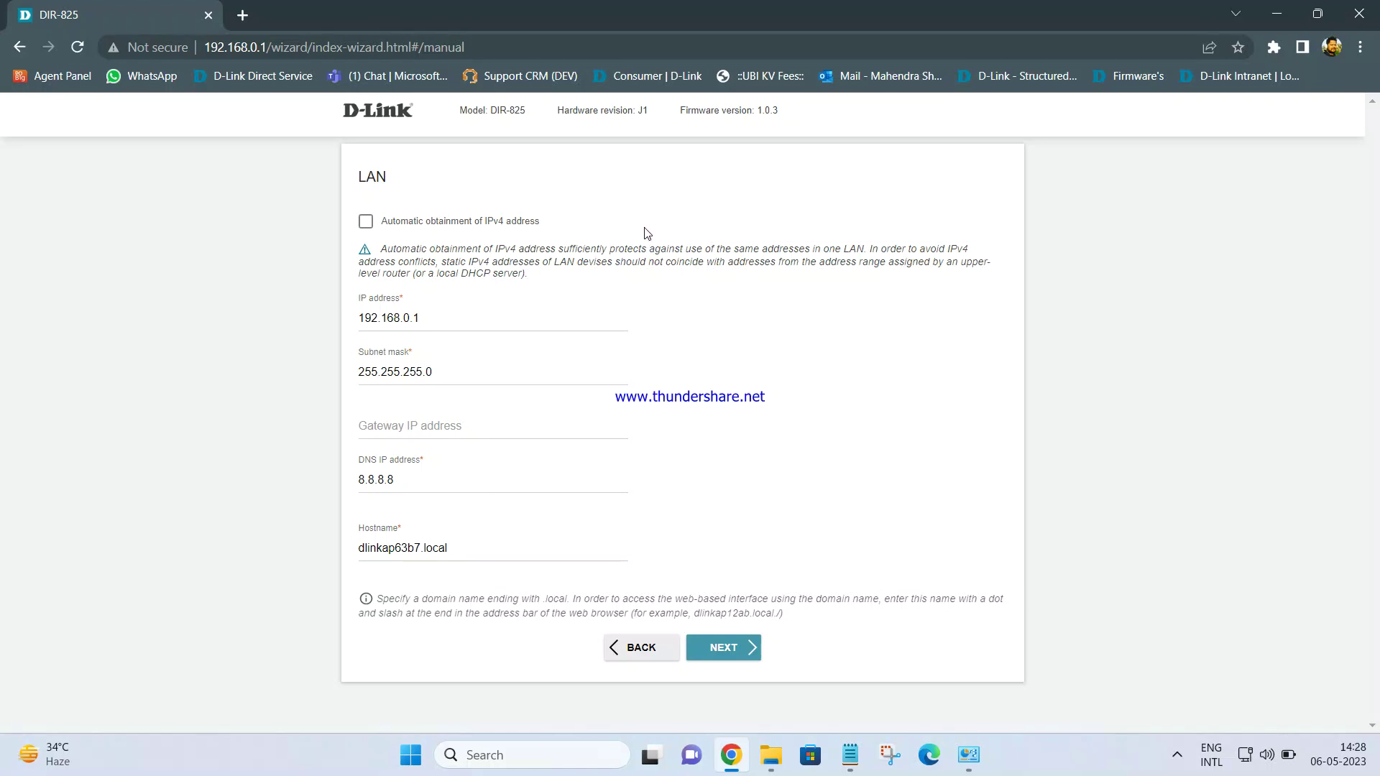
# Set LAN IP to 192.168.0.200 and gateway to 192.168.0.1, then proceed to 2.4 GHz Wi-Fi
pyautogui.click(422, 319)
pyautogui.press('BackSpace')
pyautogui.write('200')
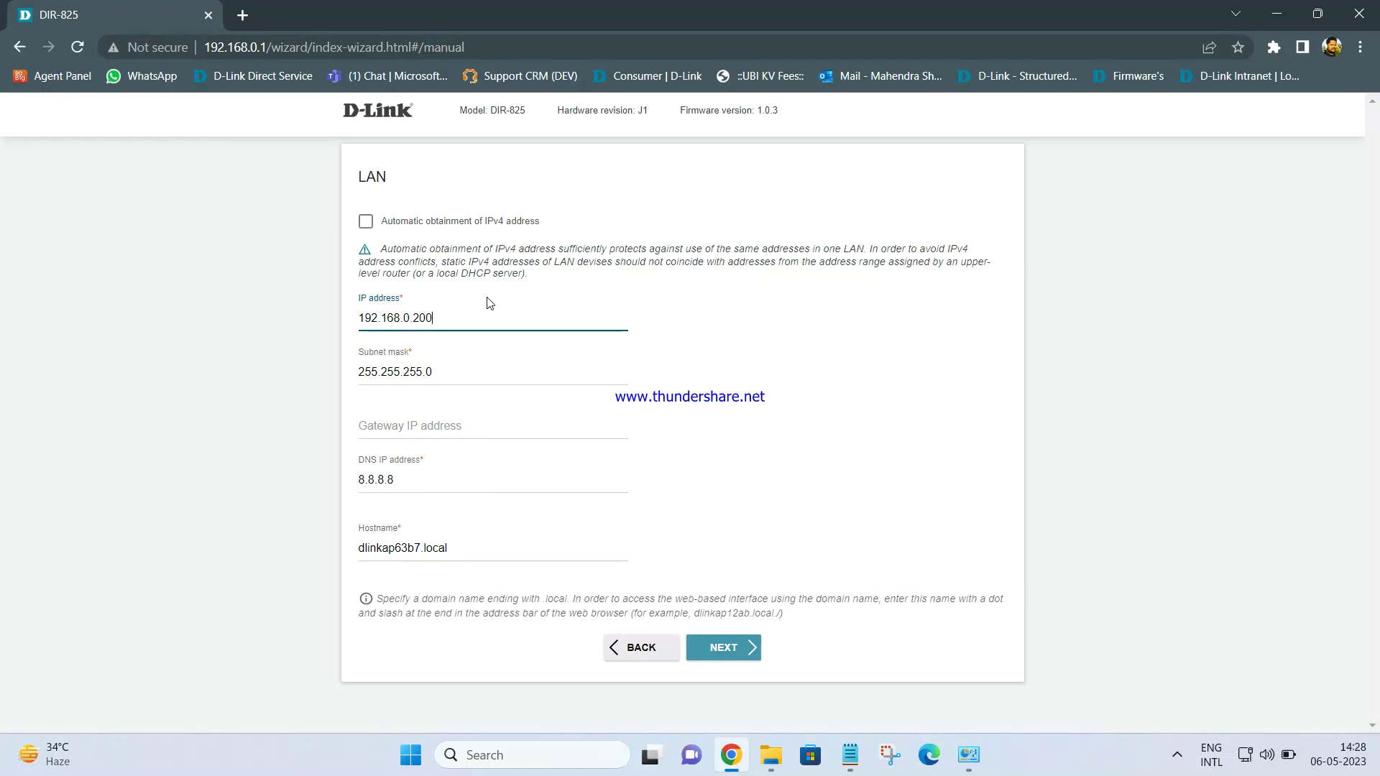
pyautogui.click(429, 421)
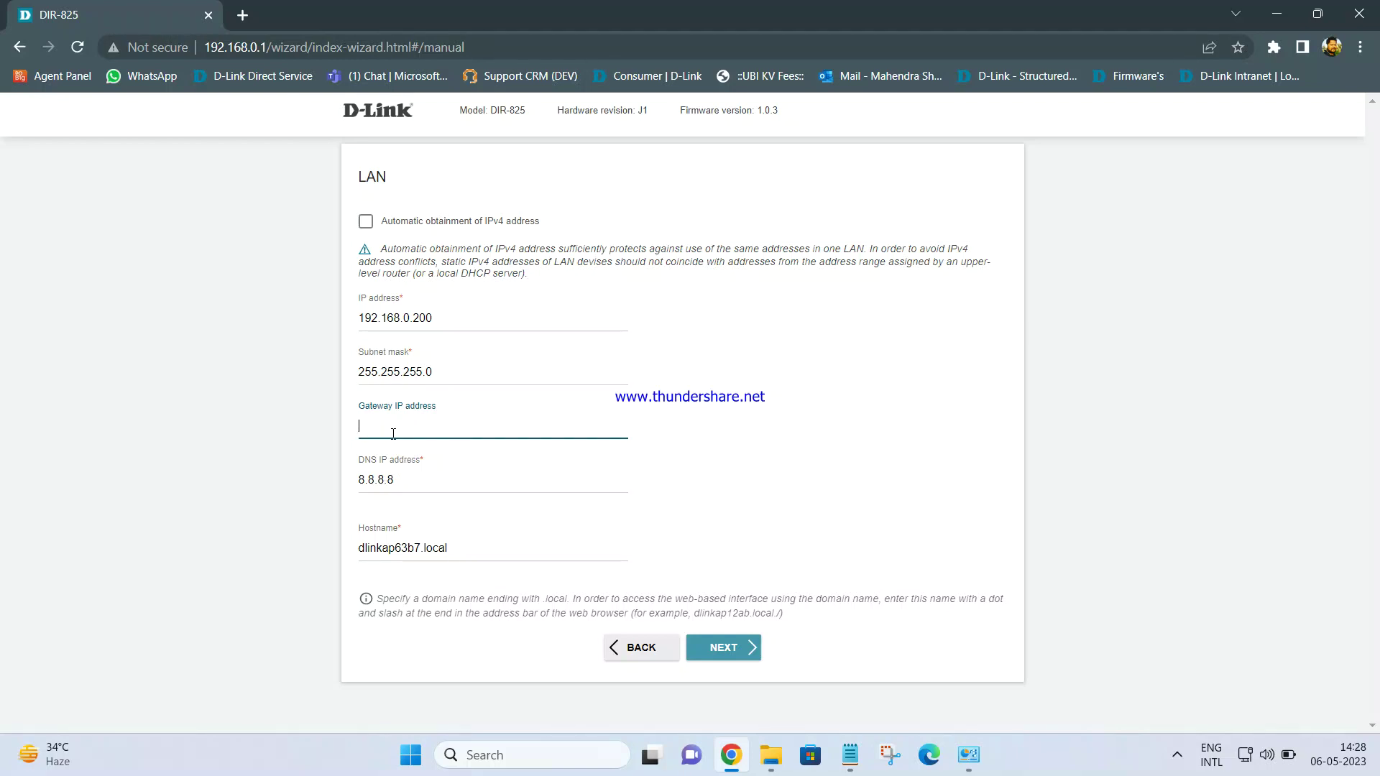
pyautogui.write('192.168.0.1')
pyautogui.click(731, 648)
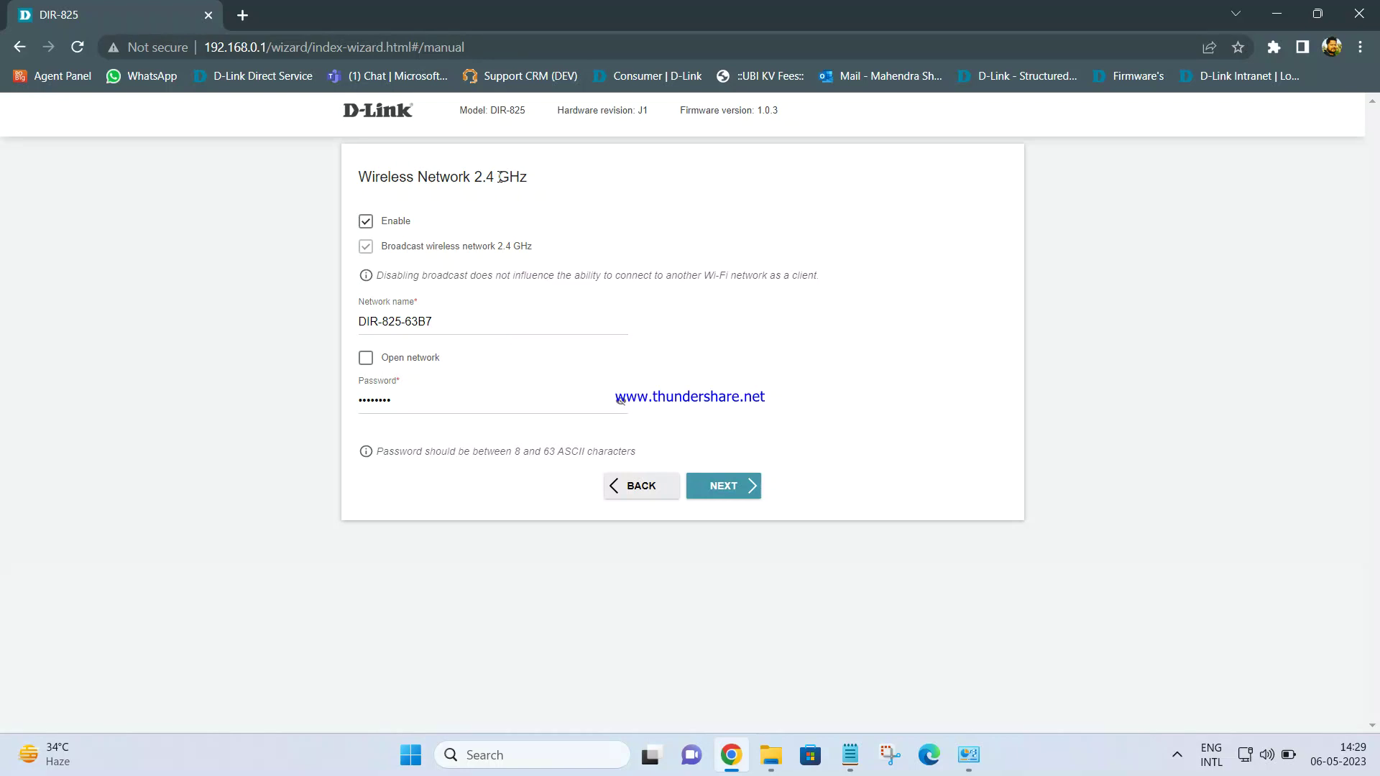
# Rename the 2.4 GHz network to DIR-825AP and save, moving to the 5 GHz page
pyautogui.click(439, 323)
pyautogui.click(620, 400)
pyautogui.click(493, 400)
pyautogui.click(459, 322)
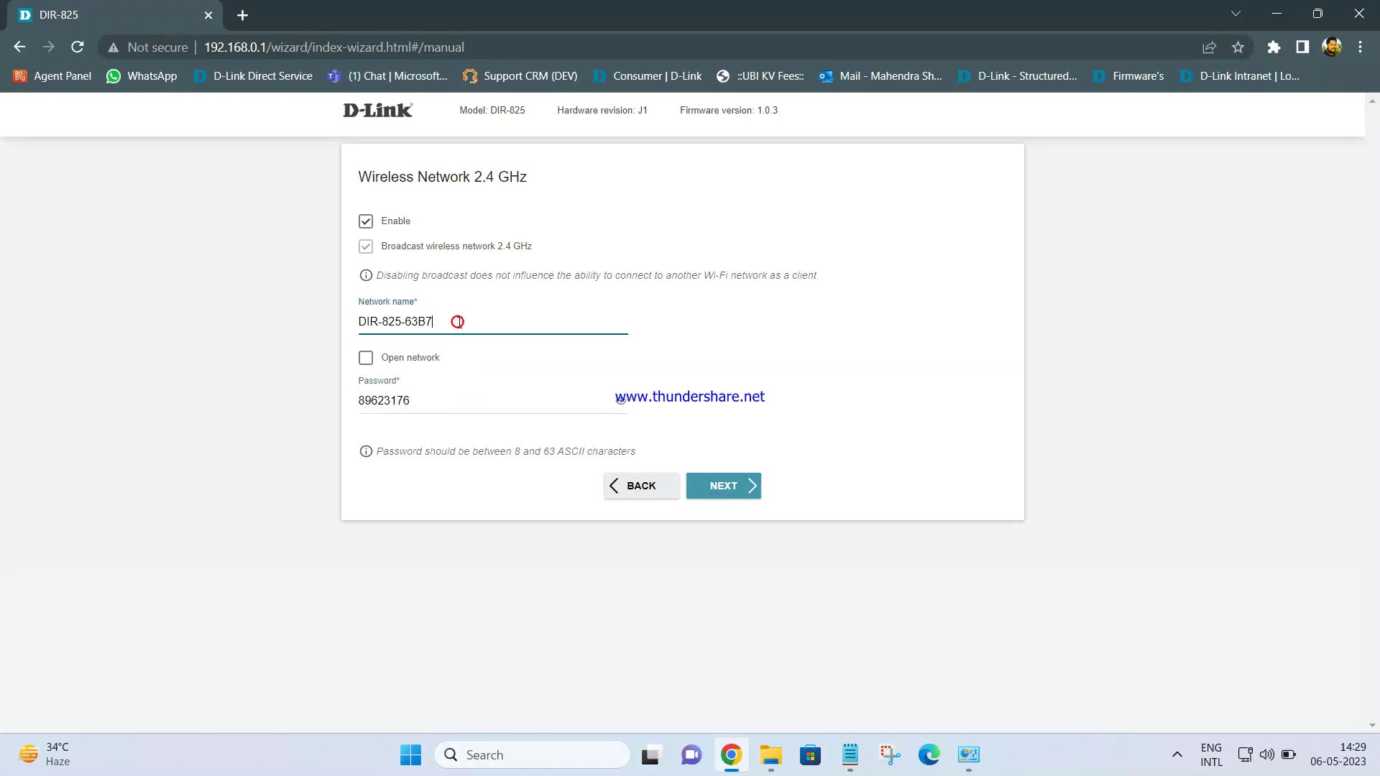
pyautogui.press('BackSpace')
pyautogui.press('BackSpace')
pyautogui.press('BackSpace')
pyautogui.press('BackSpace')
pyautogui.press('BackSpace')
pyautogui.press('capslock')
pyautogui.write('AP')
pyautogui.press('capslock')
pyautogui.click(720, 493)
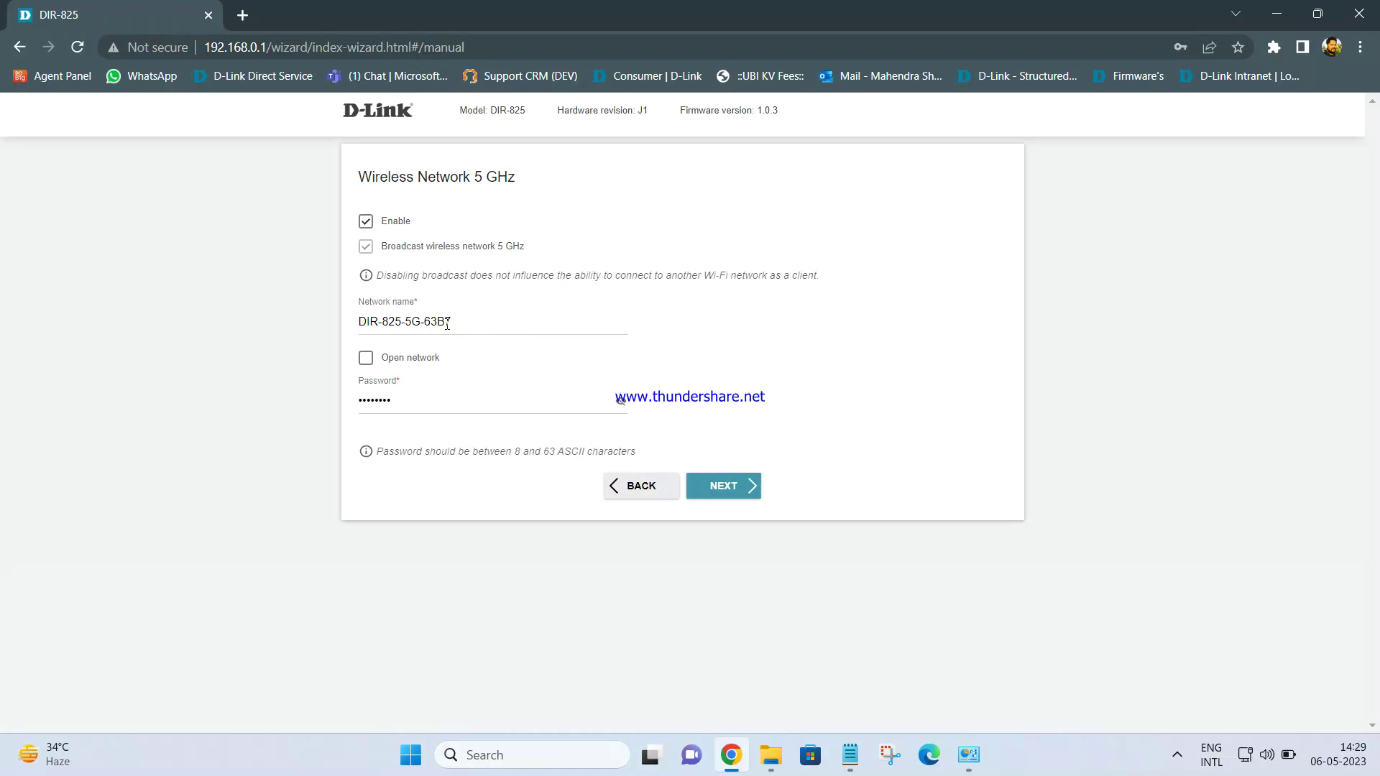
# Reveal and select the 5 GHz Wi-Fi password, then bring up the Notepad notes
pyautogui.click(620, 400)
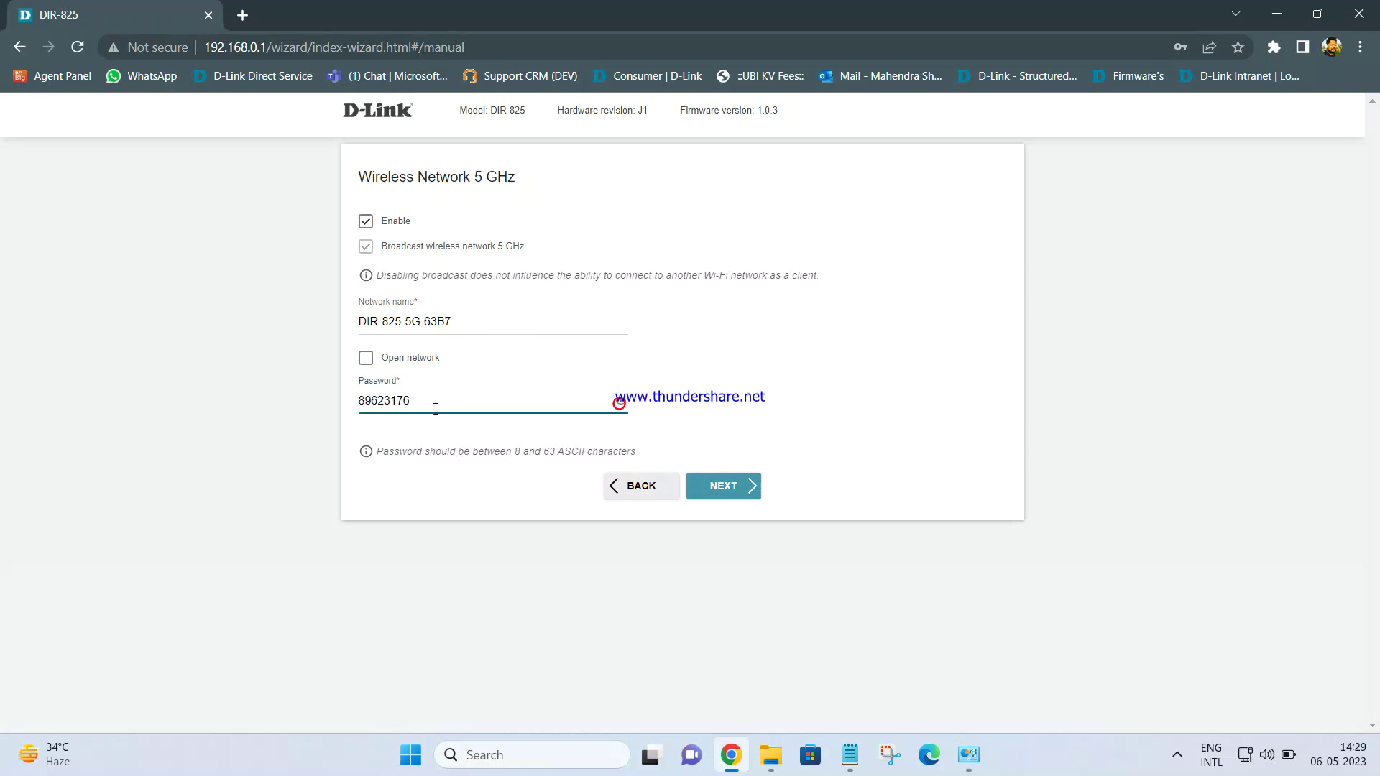
pyautogui.moveTo(427, 397); pyautogui.dragTo(358, 401)
pyautogui.hotkey('ctrl', 'c')
pyautogui.click(850, 755)
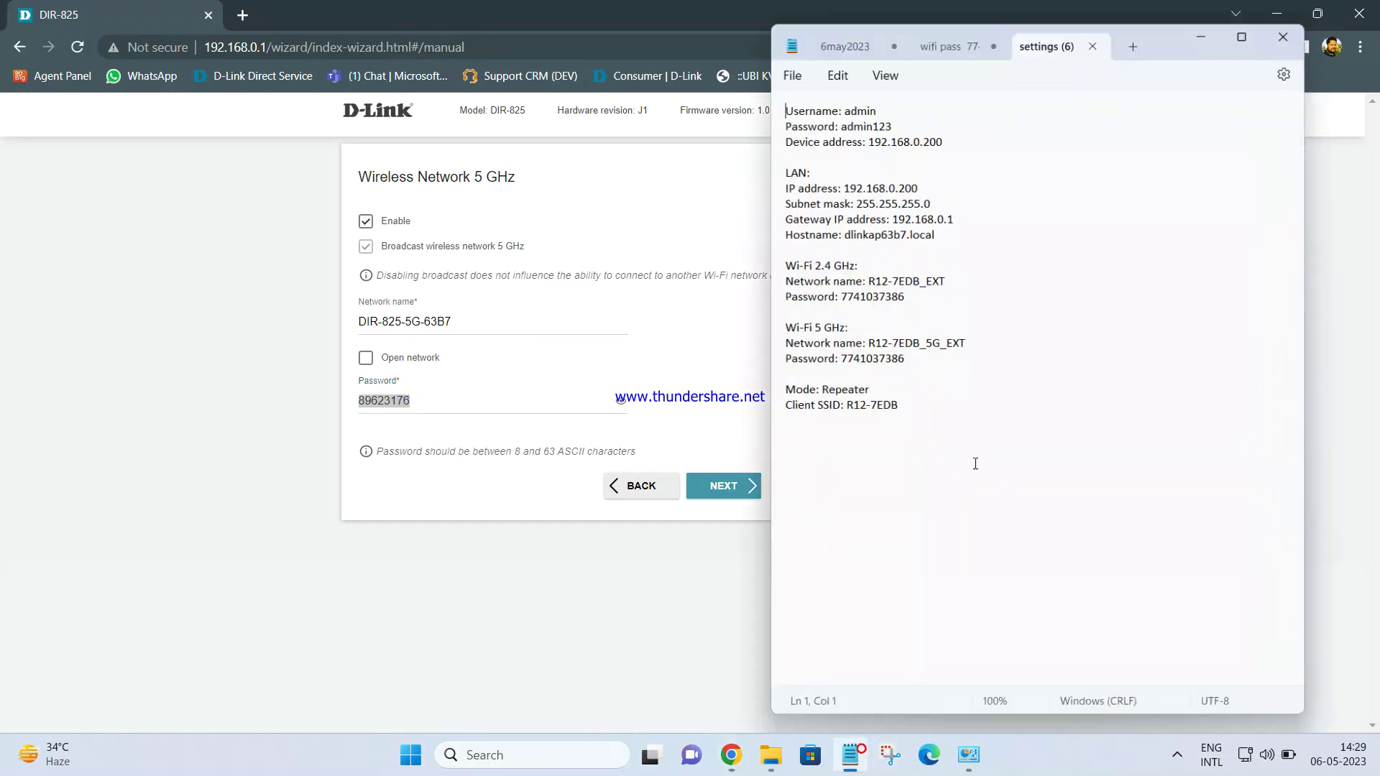
# Paste the 5 GHz Wi-Fi password into Notepad and delete the old notes above it
pyautogui.click(978, 449)
pyautogui.hotkey('ctrl', 'v')
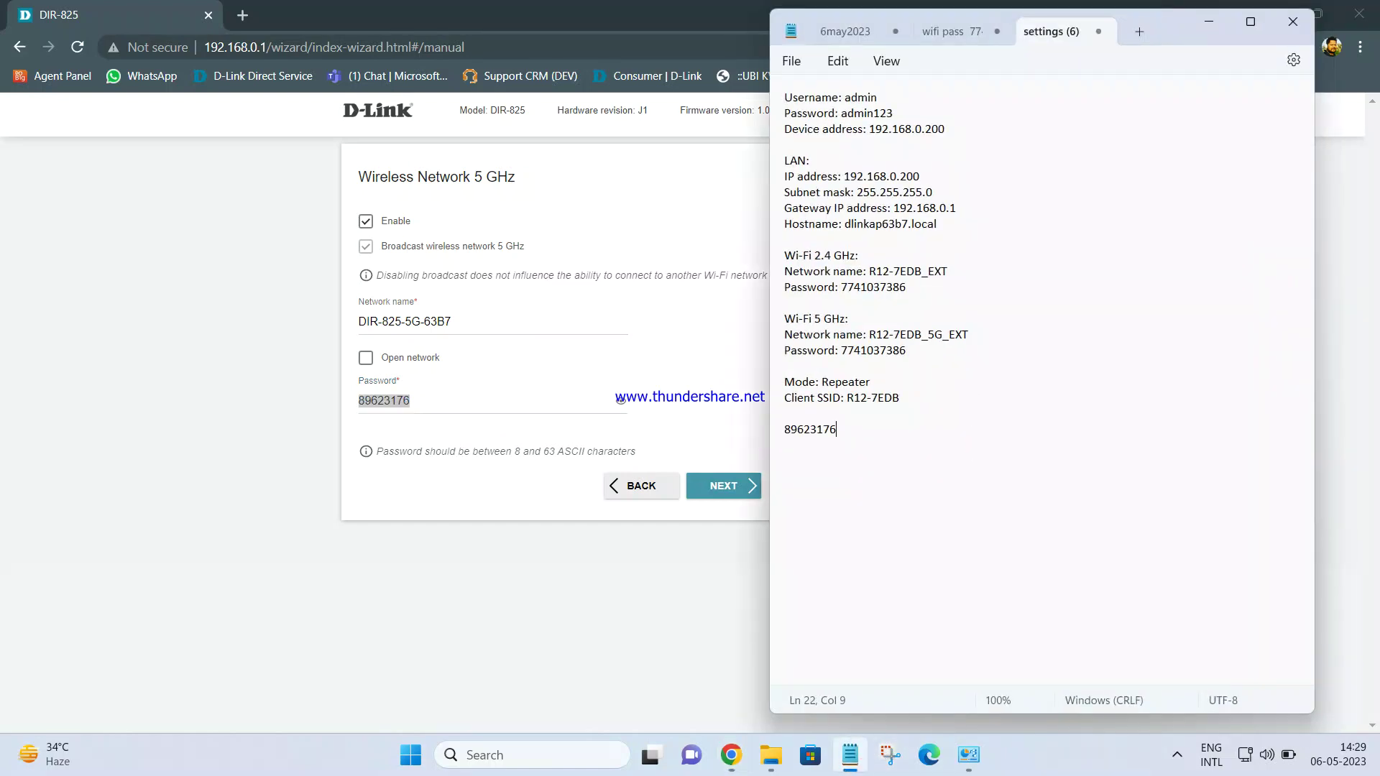
pyautogui.moveTo(909, 403); pyautogui.dragTo(787, 102)
pyautogui.press('BackSpace')
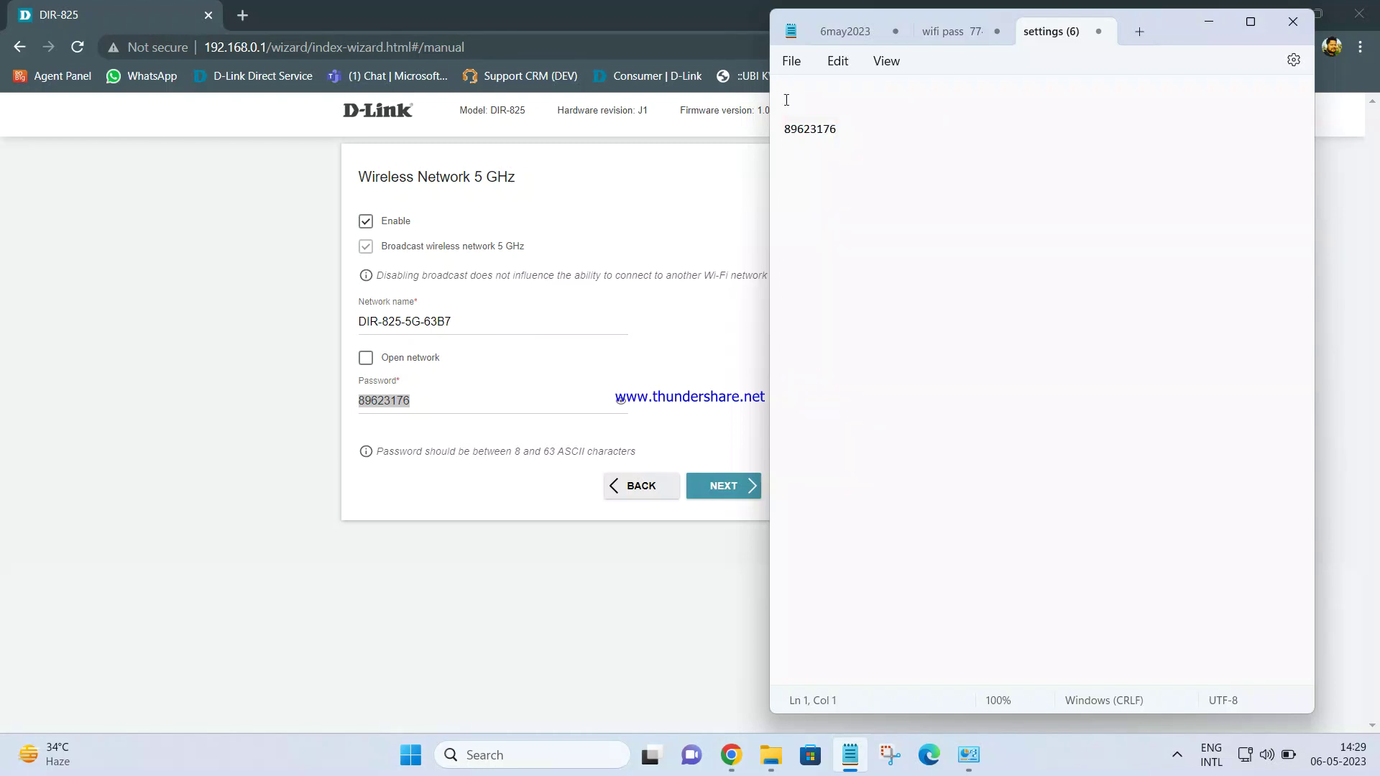
pyautogui.click(874, 356)
pyautogui.click(595, 573)
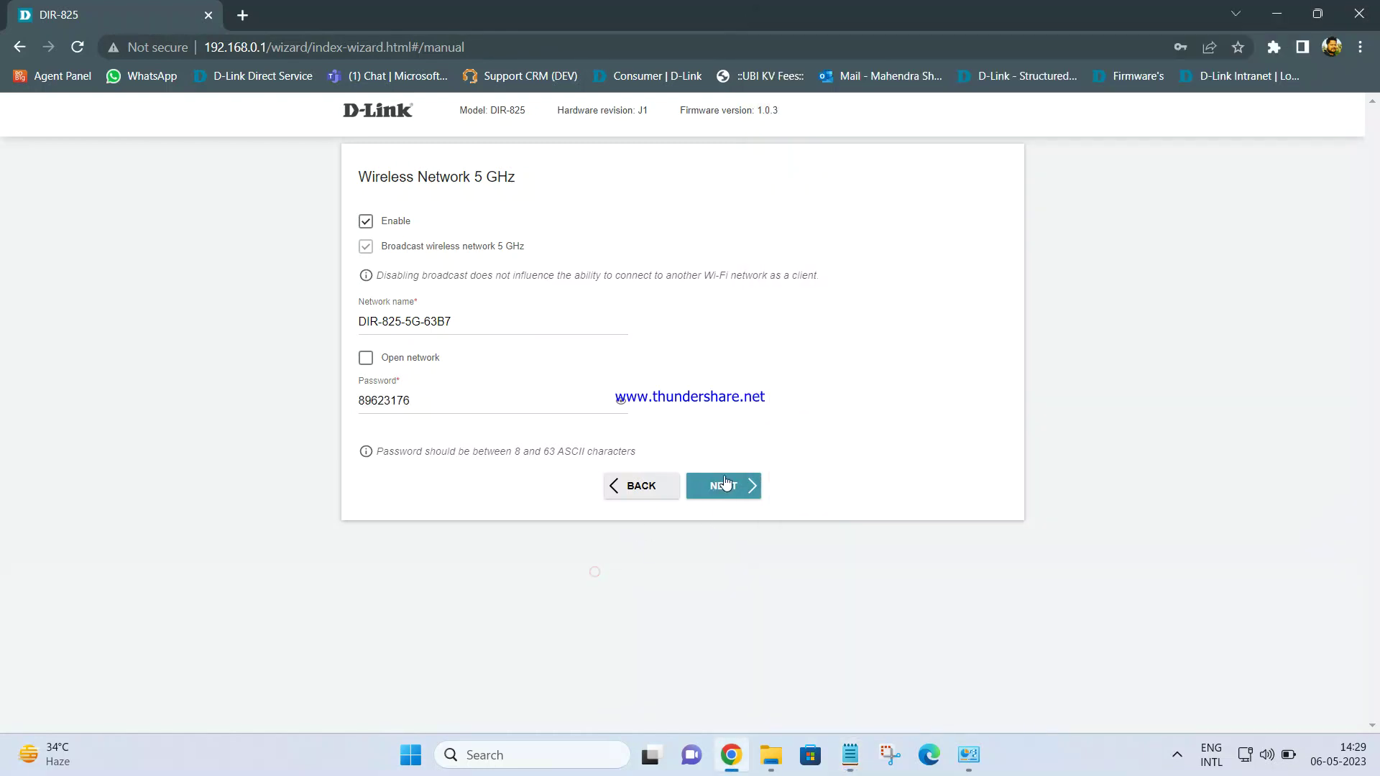
# Save 5 GHz settings, enter and confirm a new web-interface password, and go to Summary
pyautogui.click(724, 488)
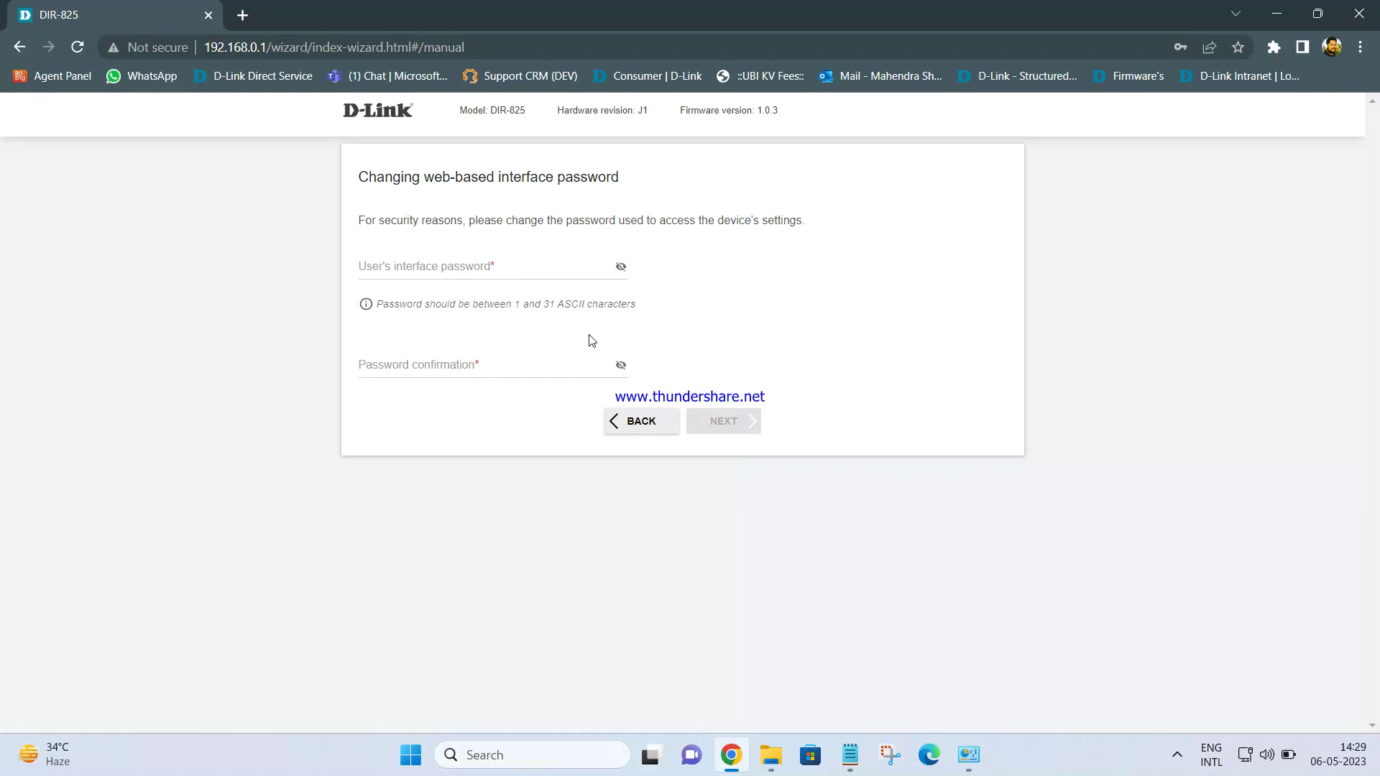
pyautogui.click(518, 268)
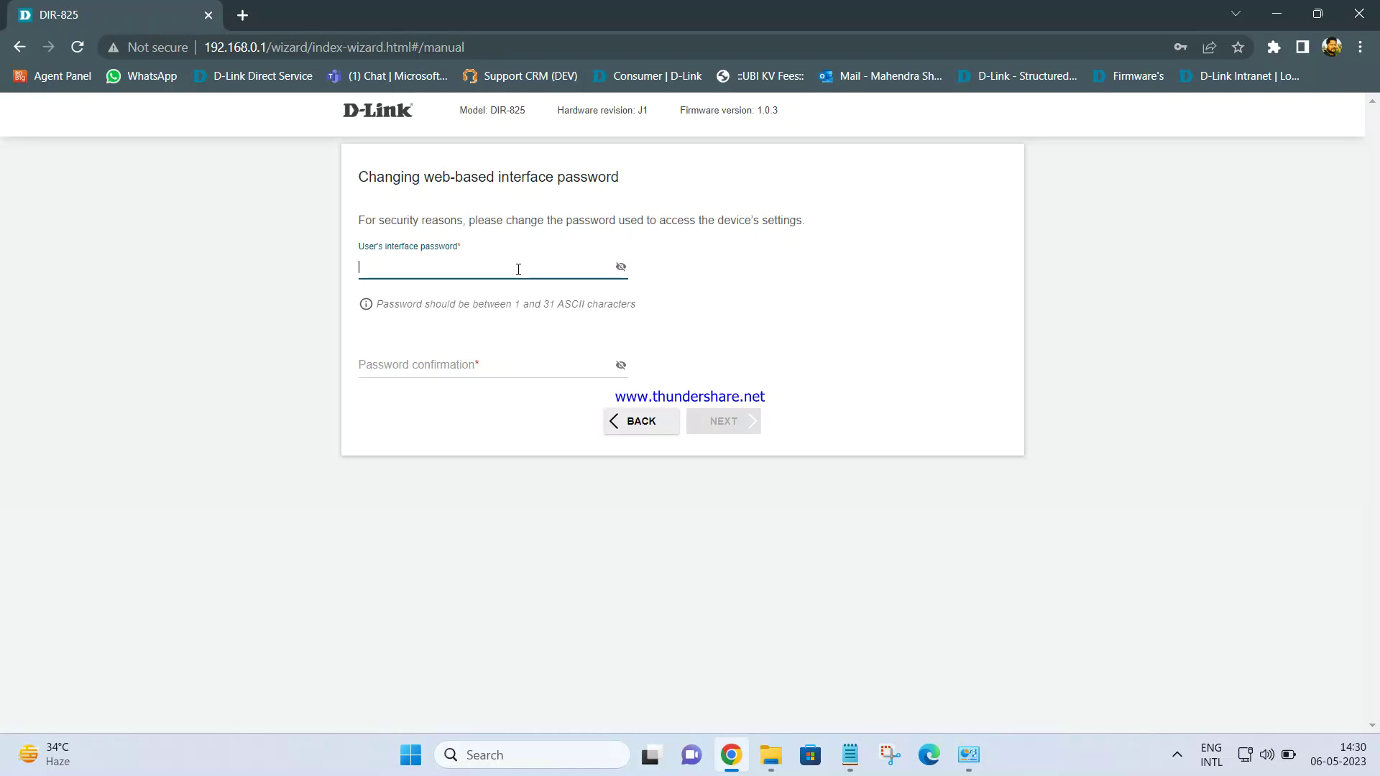
pyautogui.write('••••••••')
pyautogui.click(480, 370)
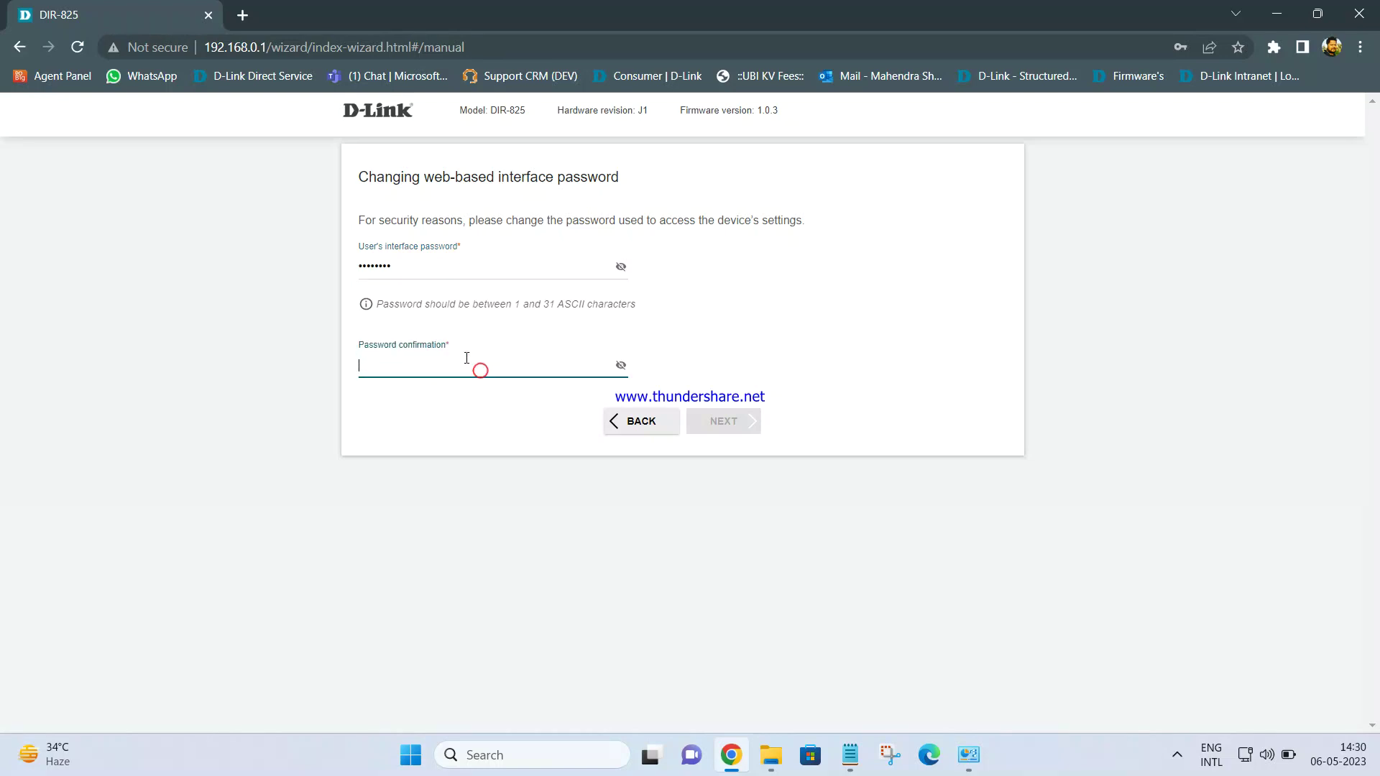
pyautogui.write('••••••••')
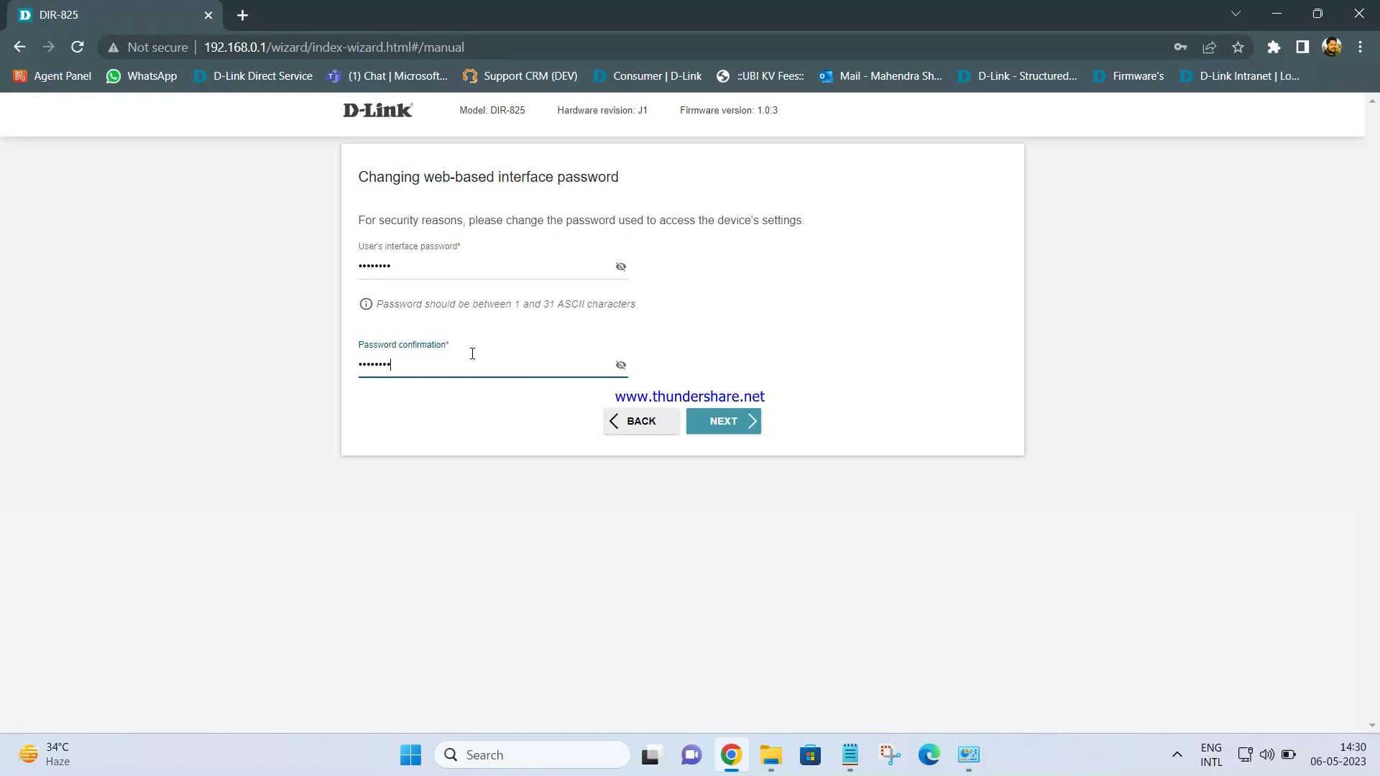
pyautogui.click(621, 267)
pyautogui.click(620, 364)
pyautogui.click(740, 424)
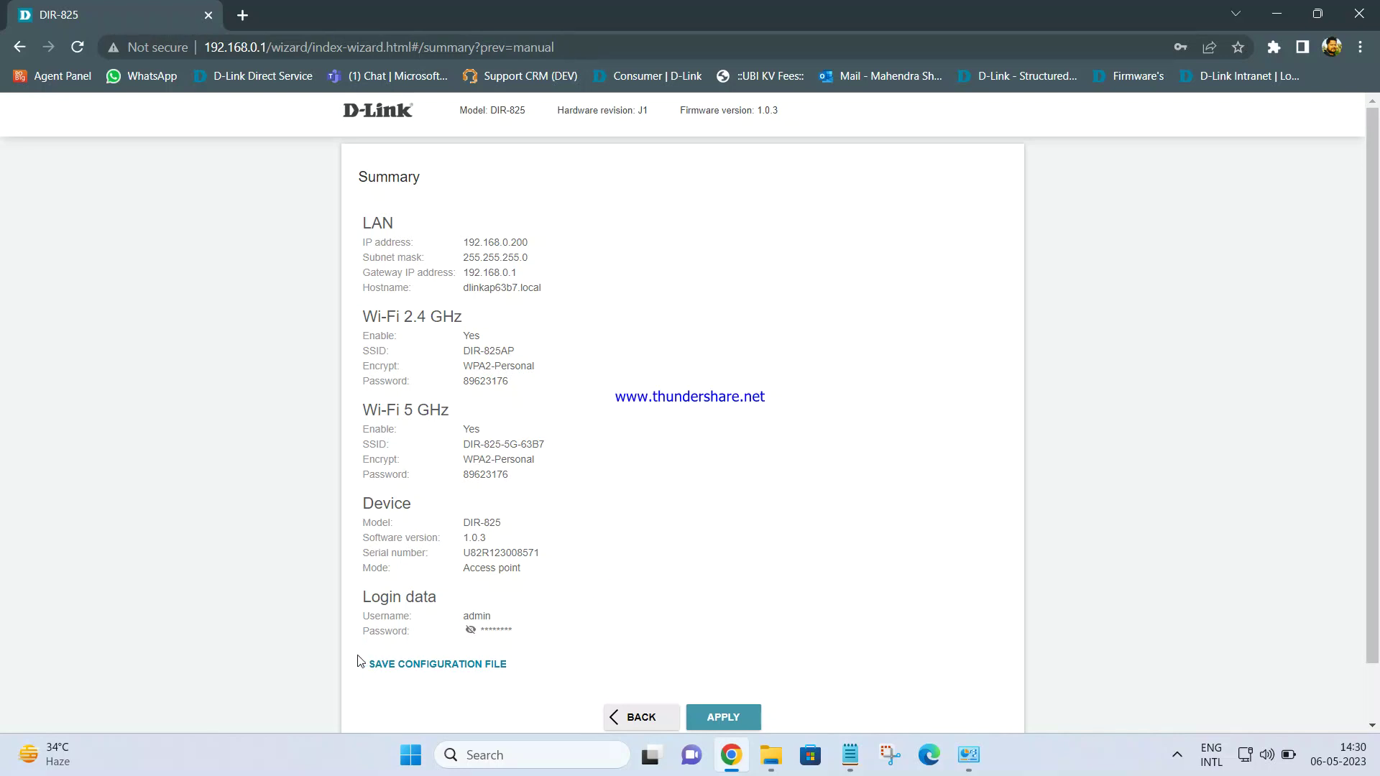
# Save the configuration summary as a text file and review it in Notepad
pyautogui.click(411, 669)
pyautogui.click(115, 707)
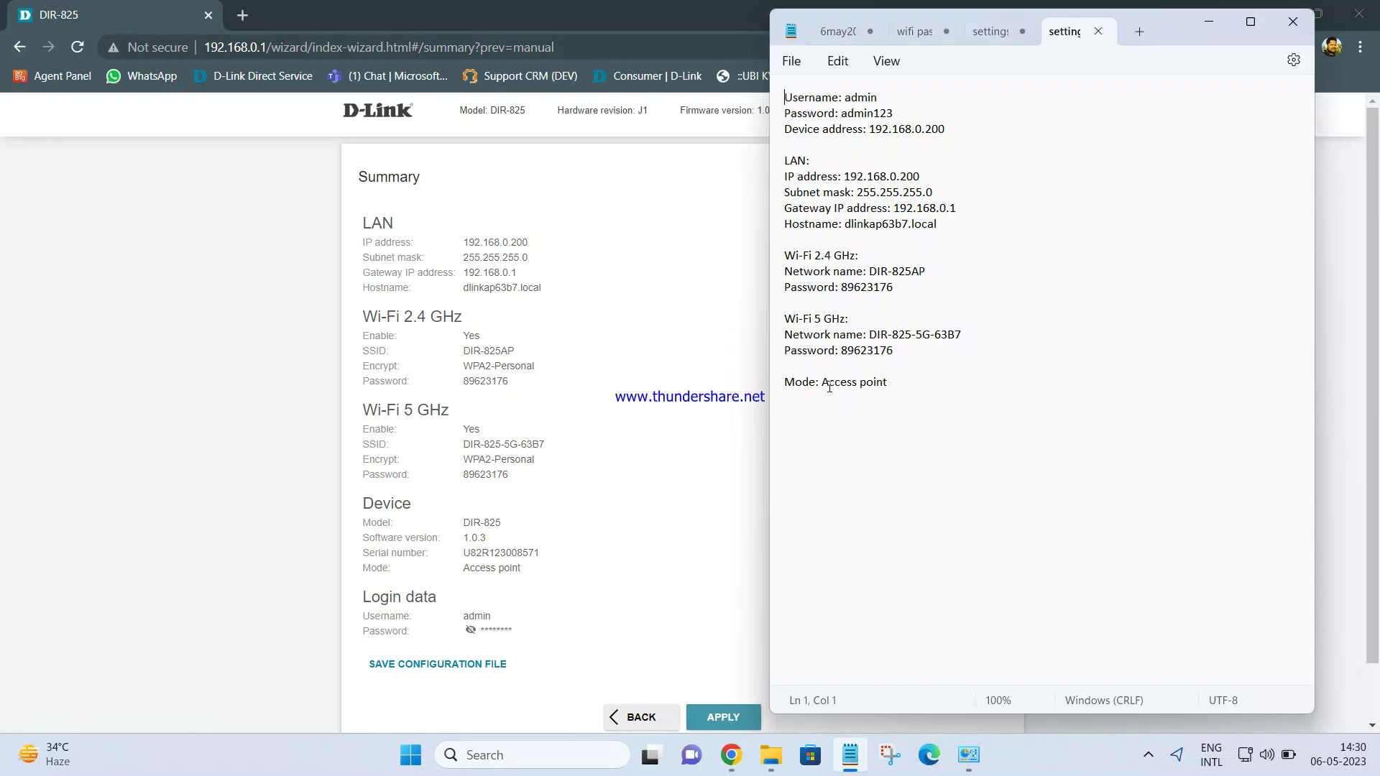
pyautogui.moveTo(821, 387); pyautogui.dragTo(890, 387)
pyautogui.click(887, 433)
# Apply the summary settings from the bottom of the wizard page
pyautogui.click(710, 417)
pyautogui.scroll(-1, 732, 463)
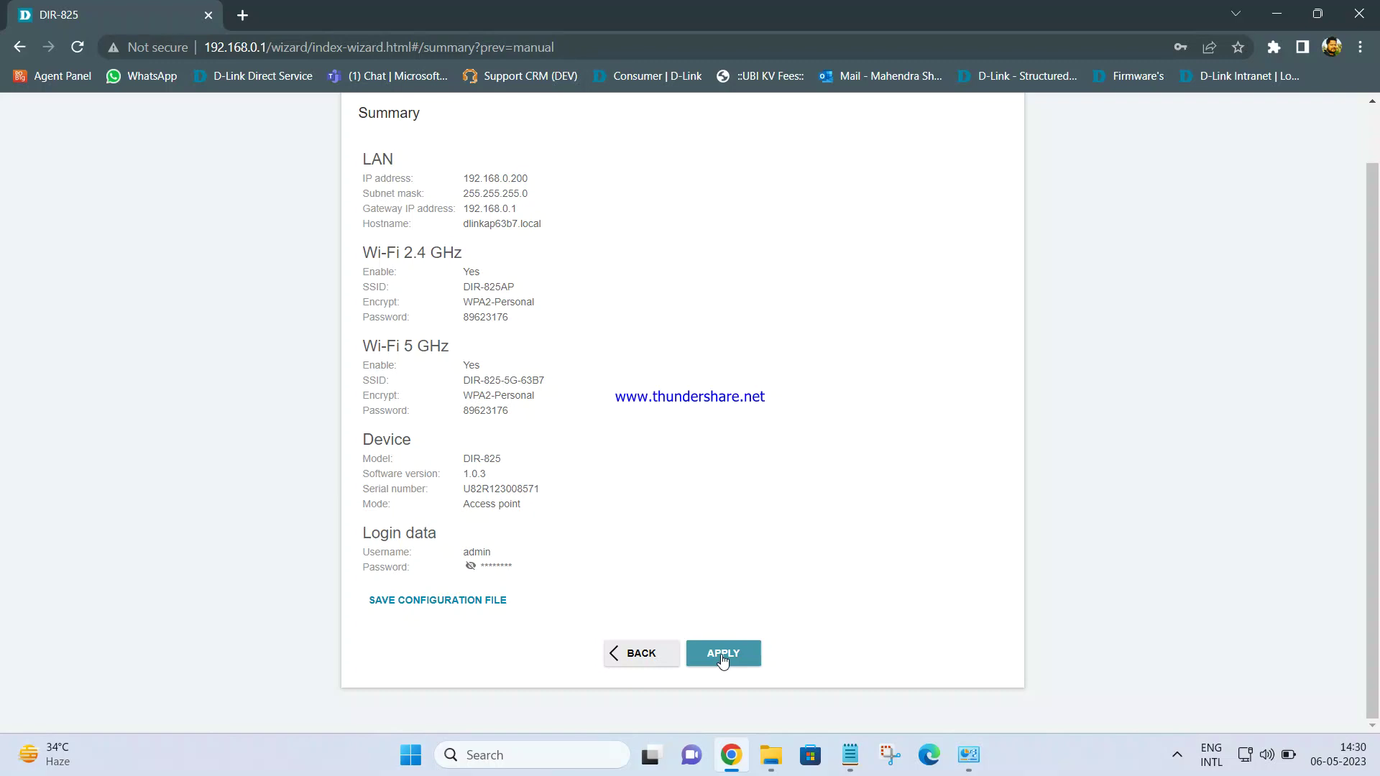
pyautogui.click(723, 656)
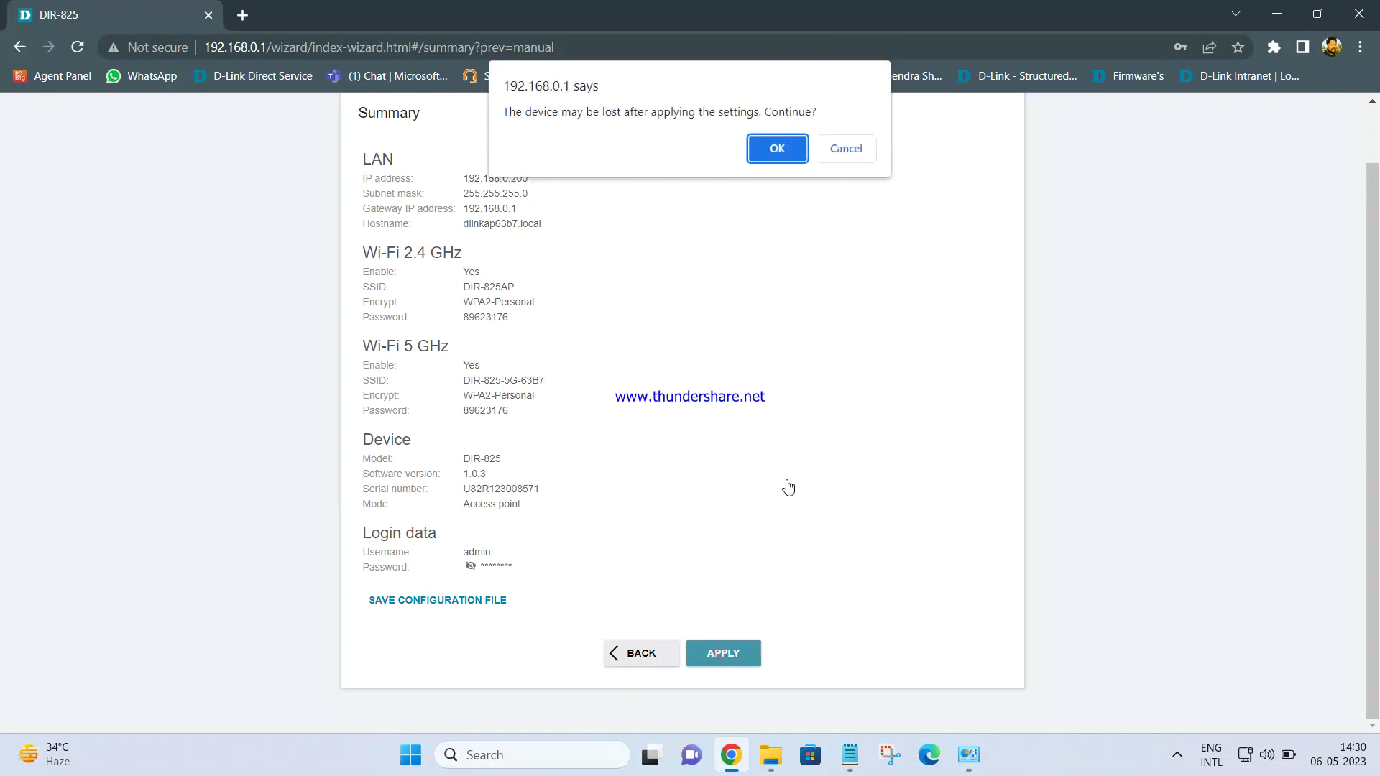
# Confirm the 'device may be lost' warning so the DIR-825 reboots, then bring up Network Connections
pyautogui.click(765, 145)
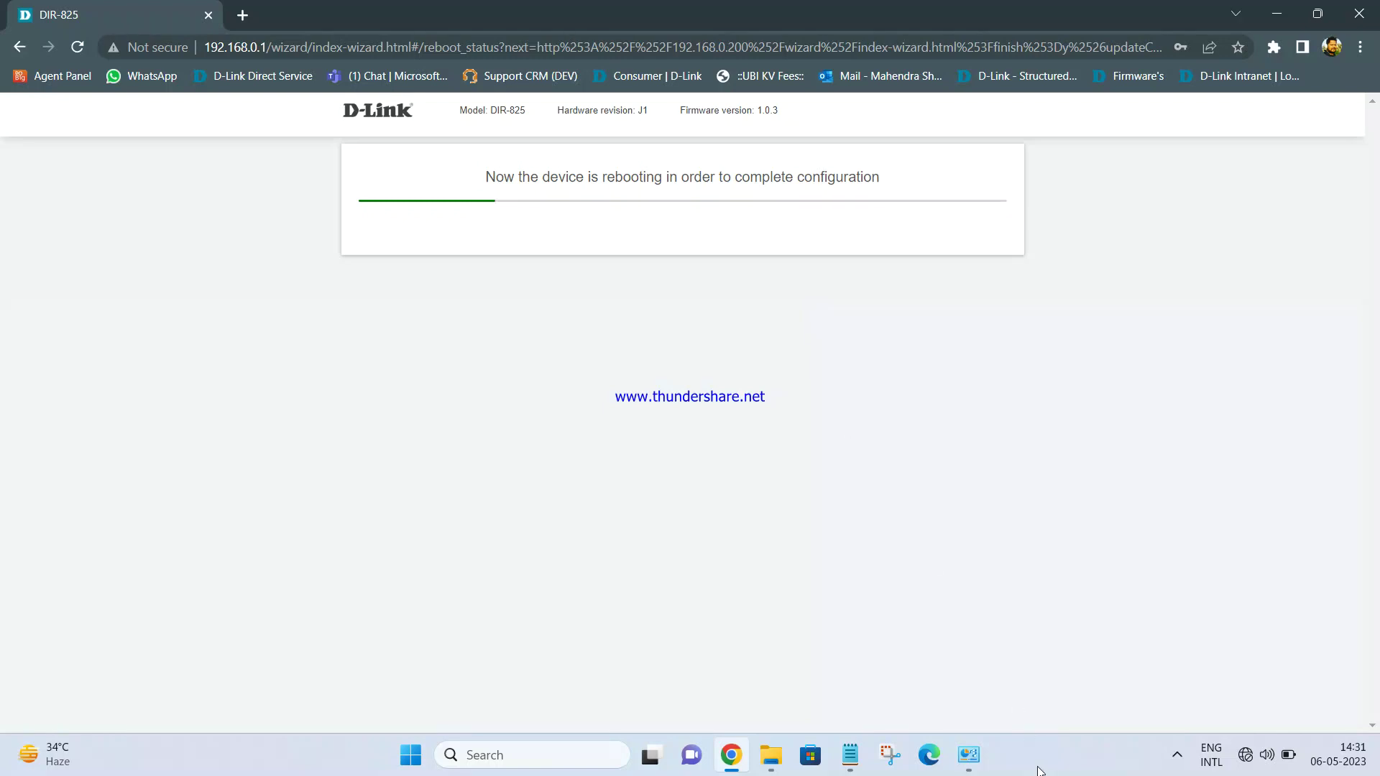
pyautogui.click(969, 753)
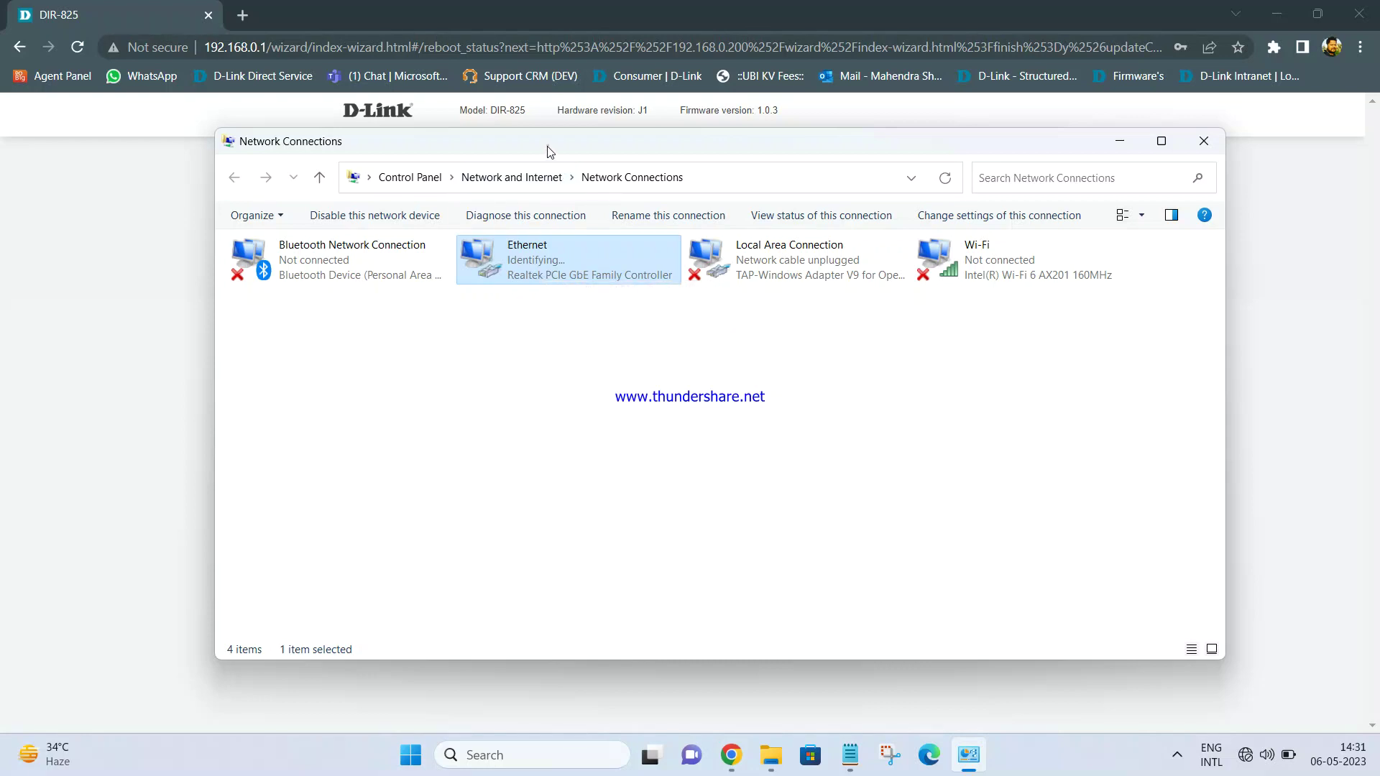
# Move the Network Connections window aside to watch the Ethernet adapter reconnect
pyautogui.moveTo(548, 148); pyautogui.dragTo(496, 226)
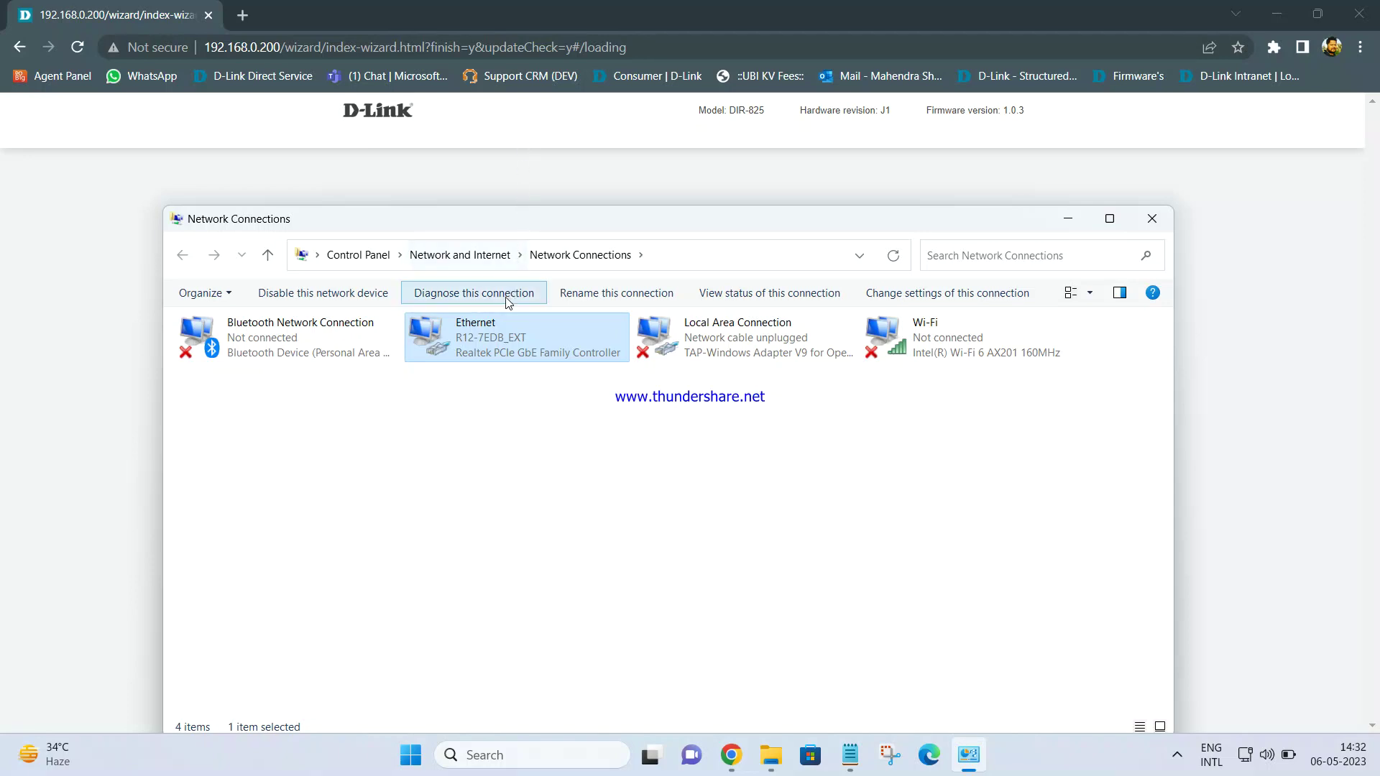
# Review Ethernet's IPv4 details (address 192.168.0.154), then close both dialogs and minimise Network Connections
pyautogui.doubleClick(483, 343)
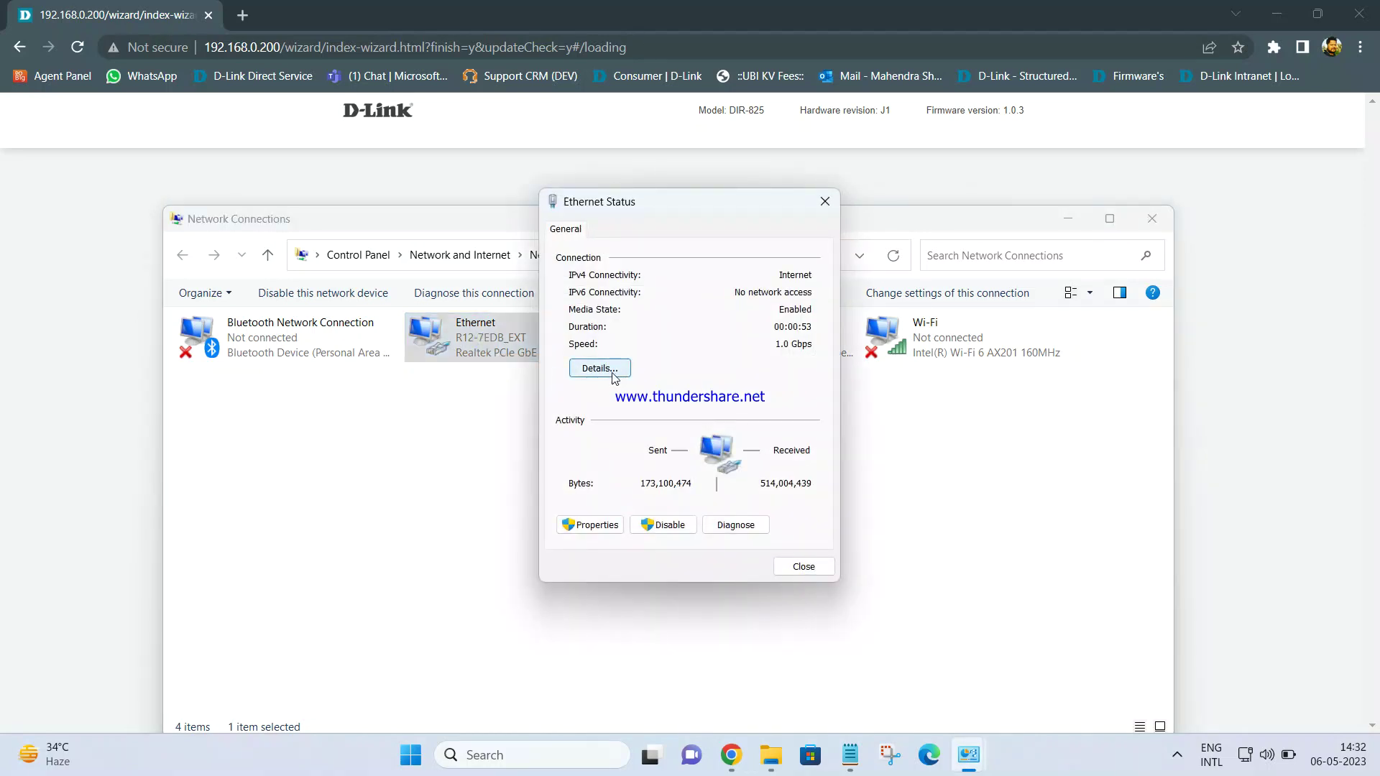
pyautogui.click(599, 368)
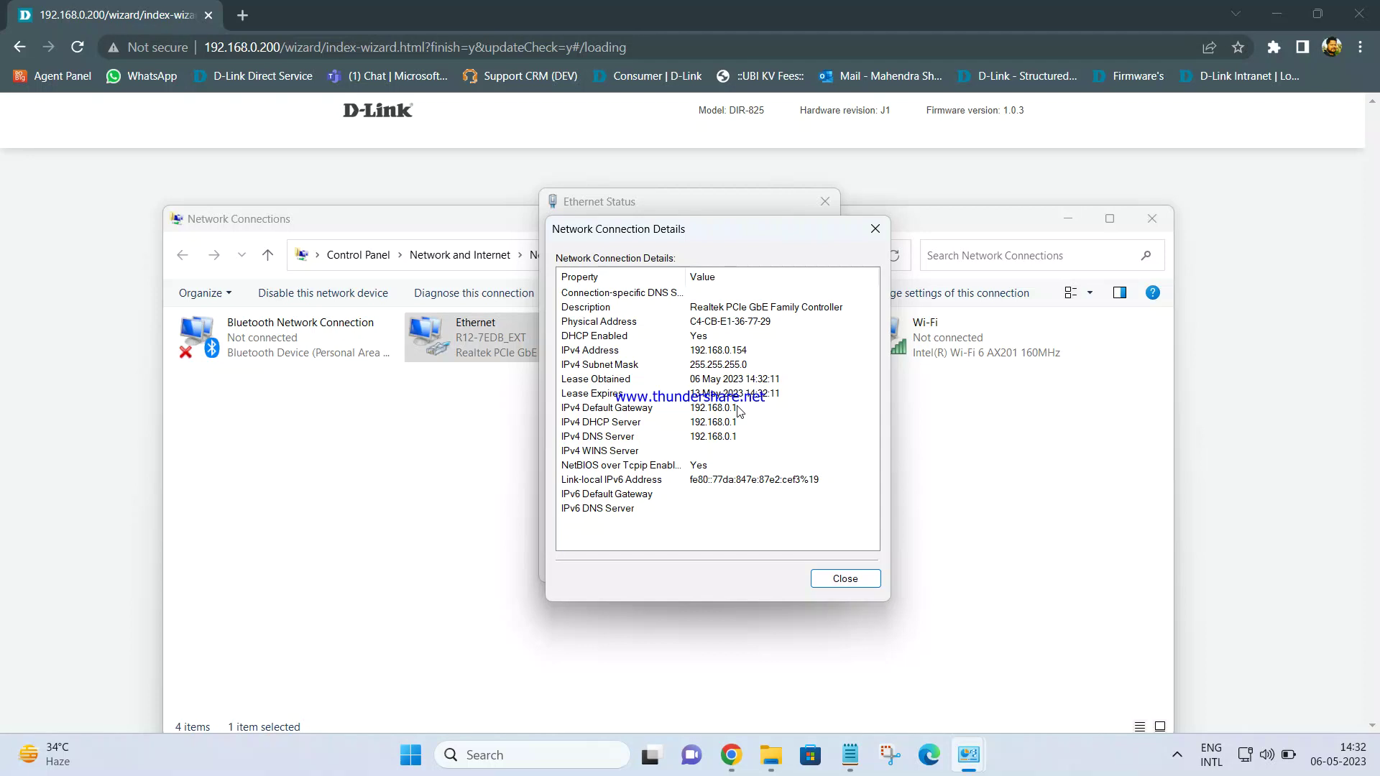
pyautogui.click(875, 228)
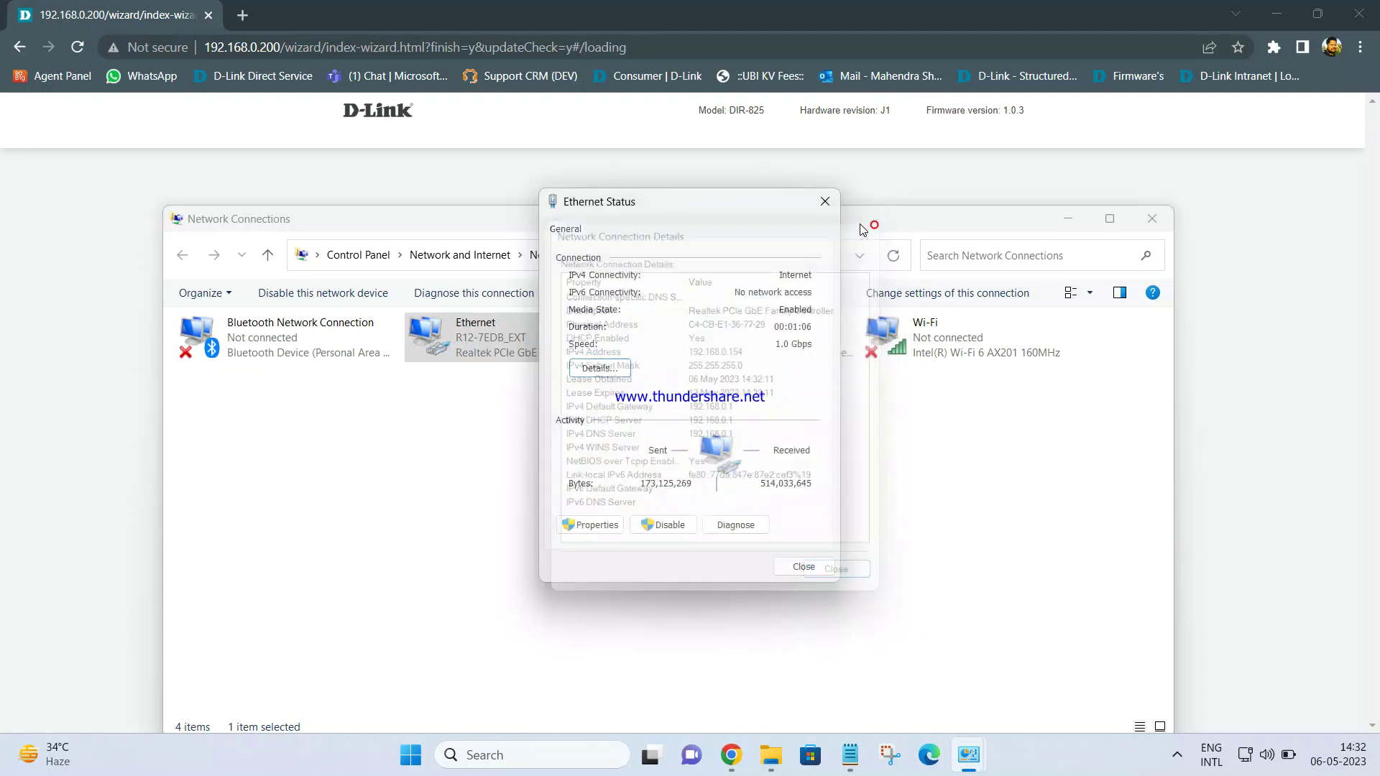
pyautogui.click(824, 206)
pyautogui.click(1067, 218)
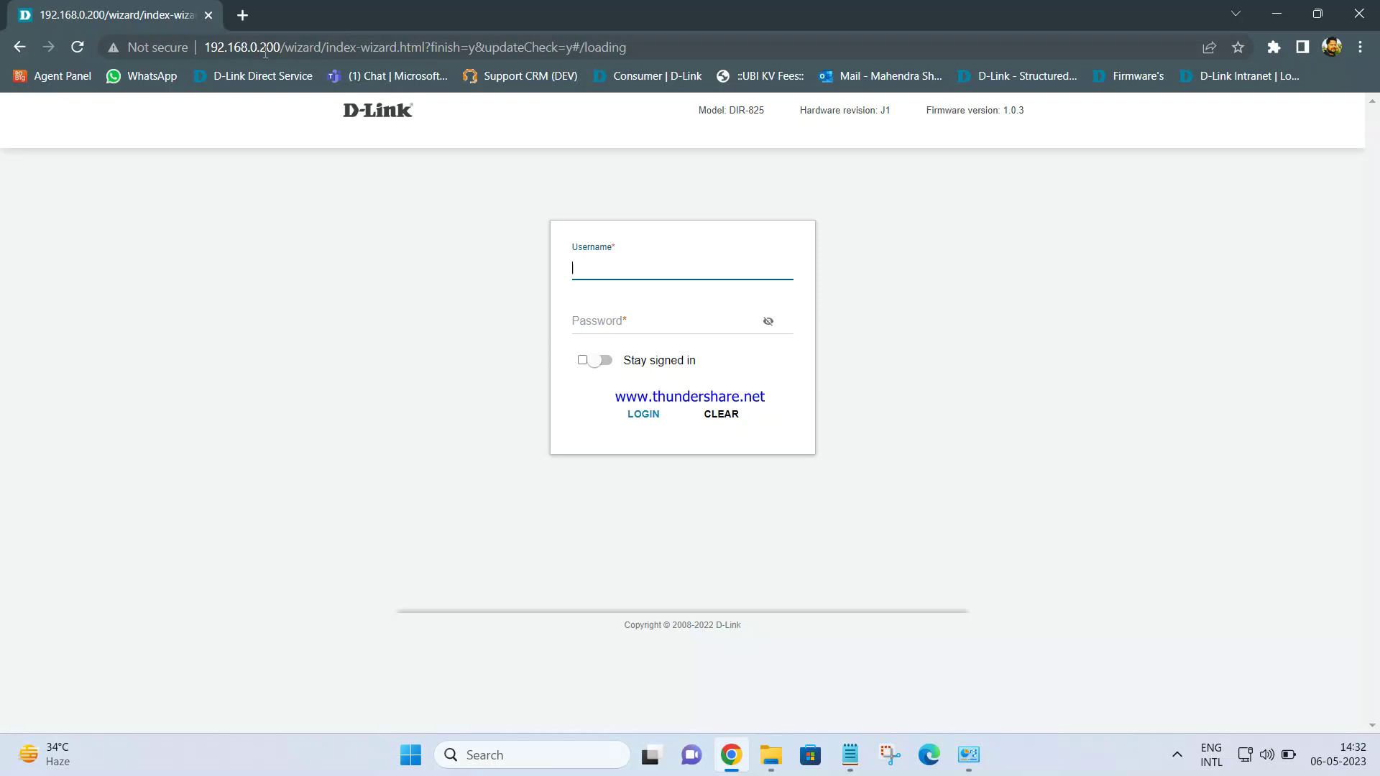
# Open the router page at 192.168.0.1 in a new browser tab
pyautogui.moveTo(738, 109); pyautogui.dragTo(753, 111)
pyautogui.click(824, 185)
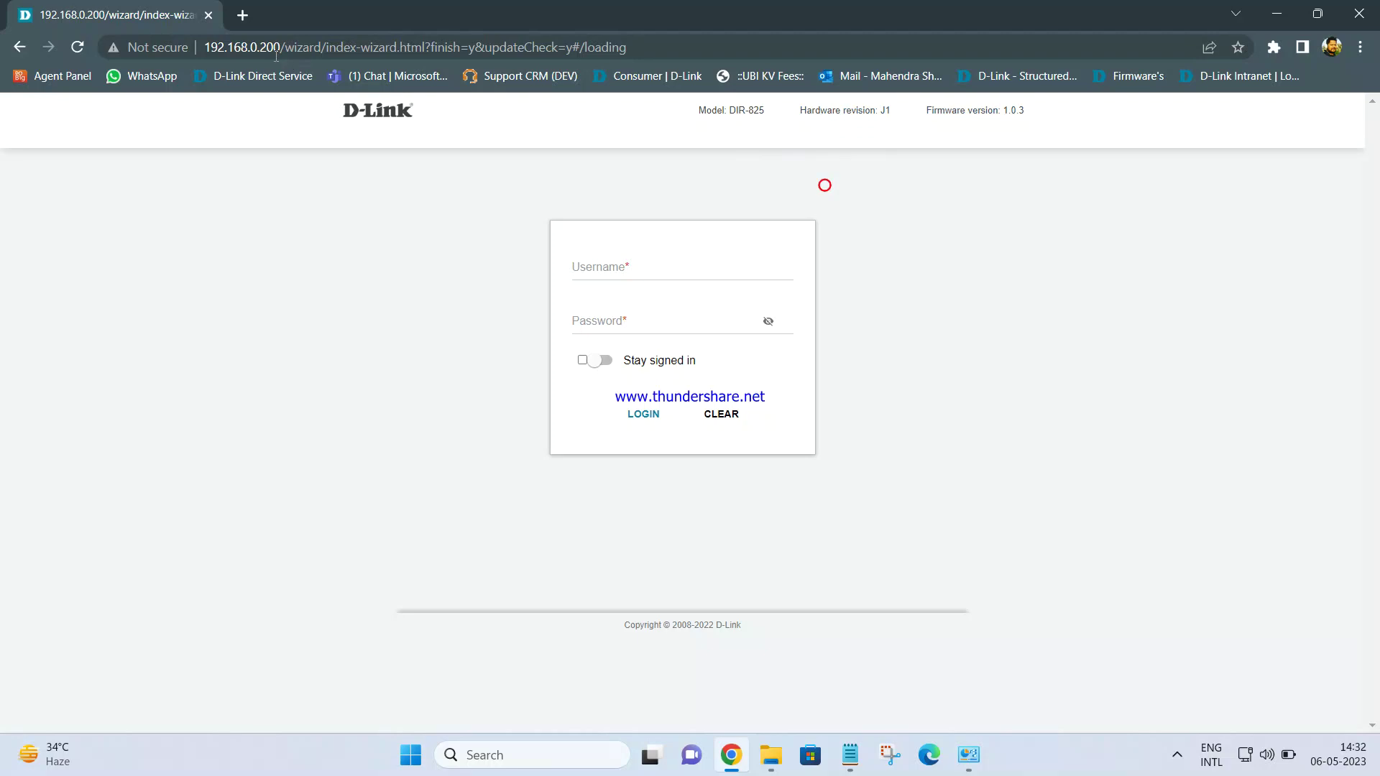
pyautogui.click(242, 15)
pyautogui.write('192.1')
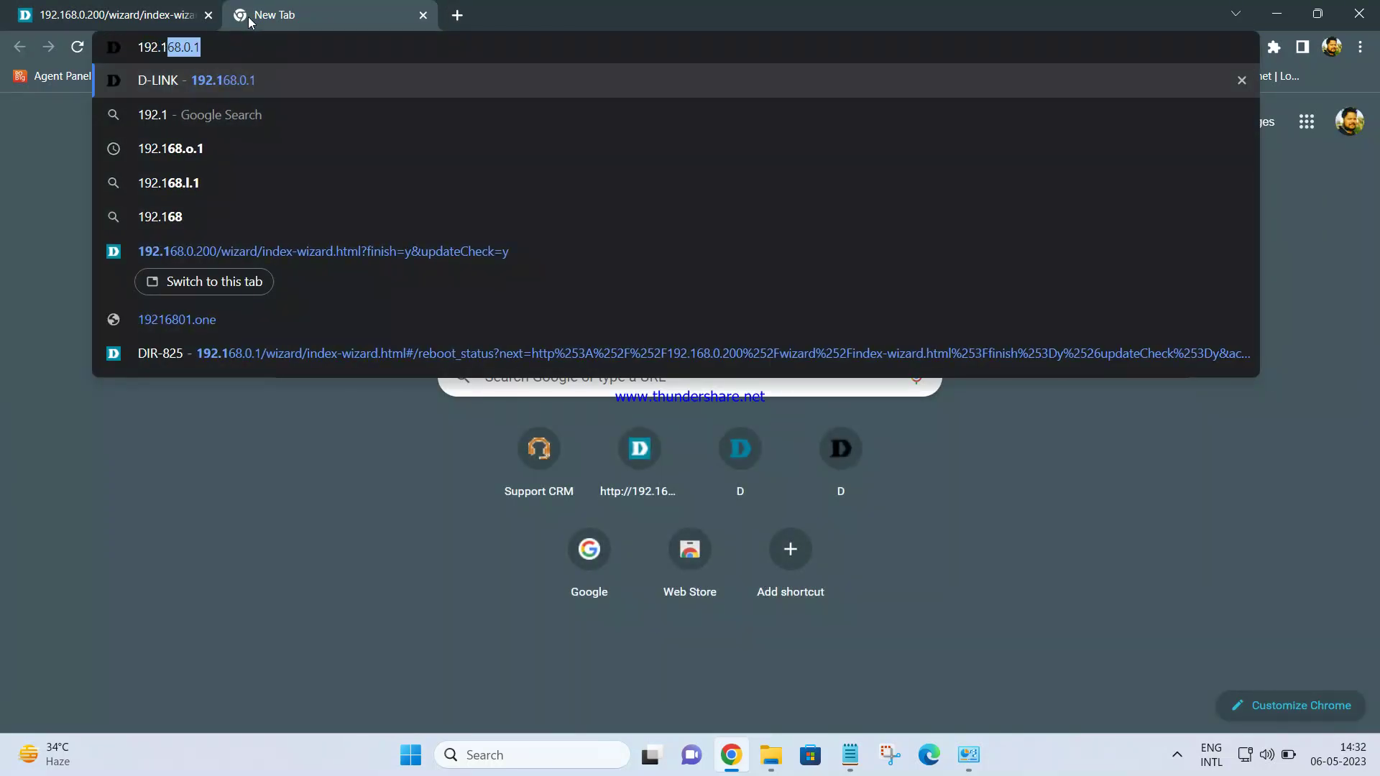
pyautogui.press('Return')
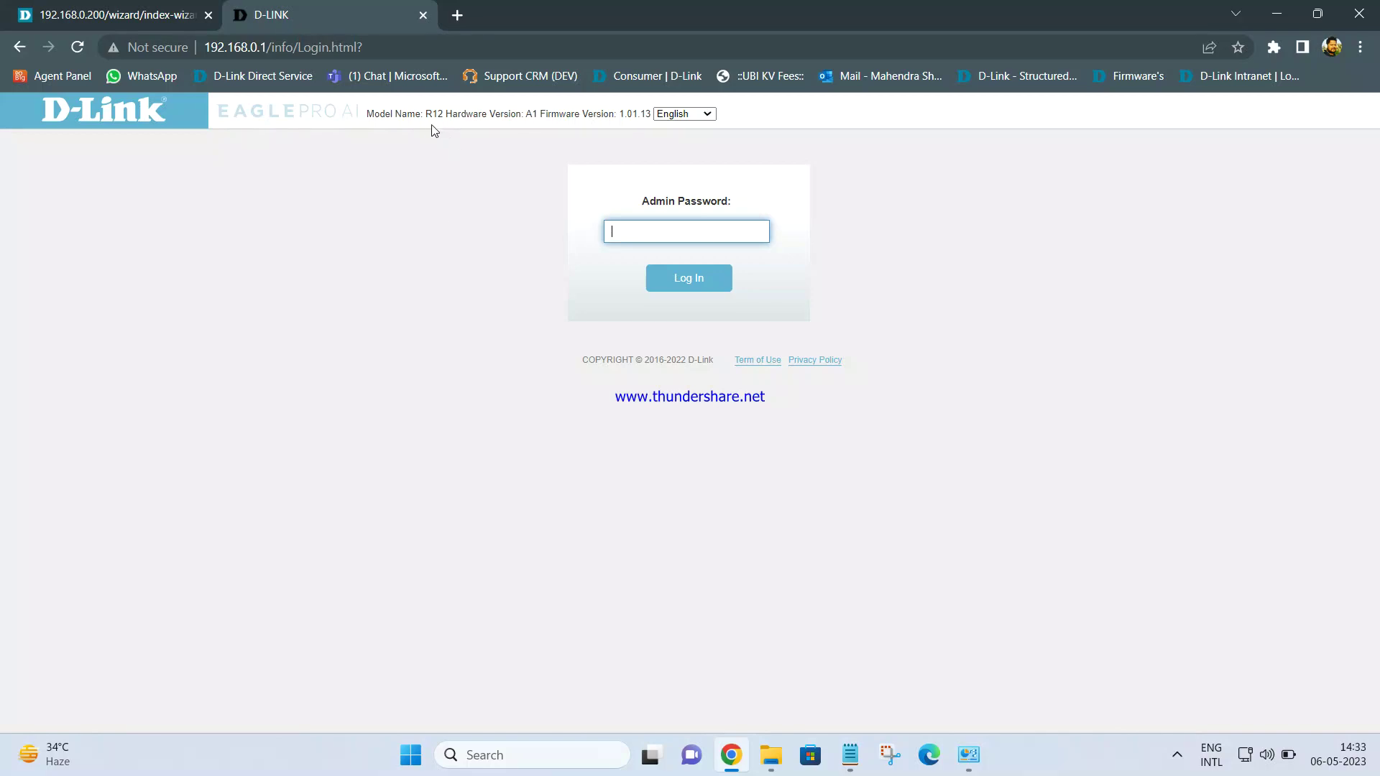
# Clear the stray text selection and return to the DIR-825 login tab
pyautogui.moveTo(425, 123); pyautogui.dragTo(508, 133)
pyautogui.click(487, 178)
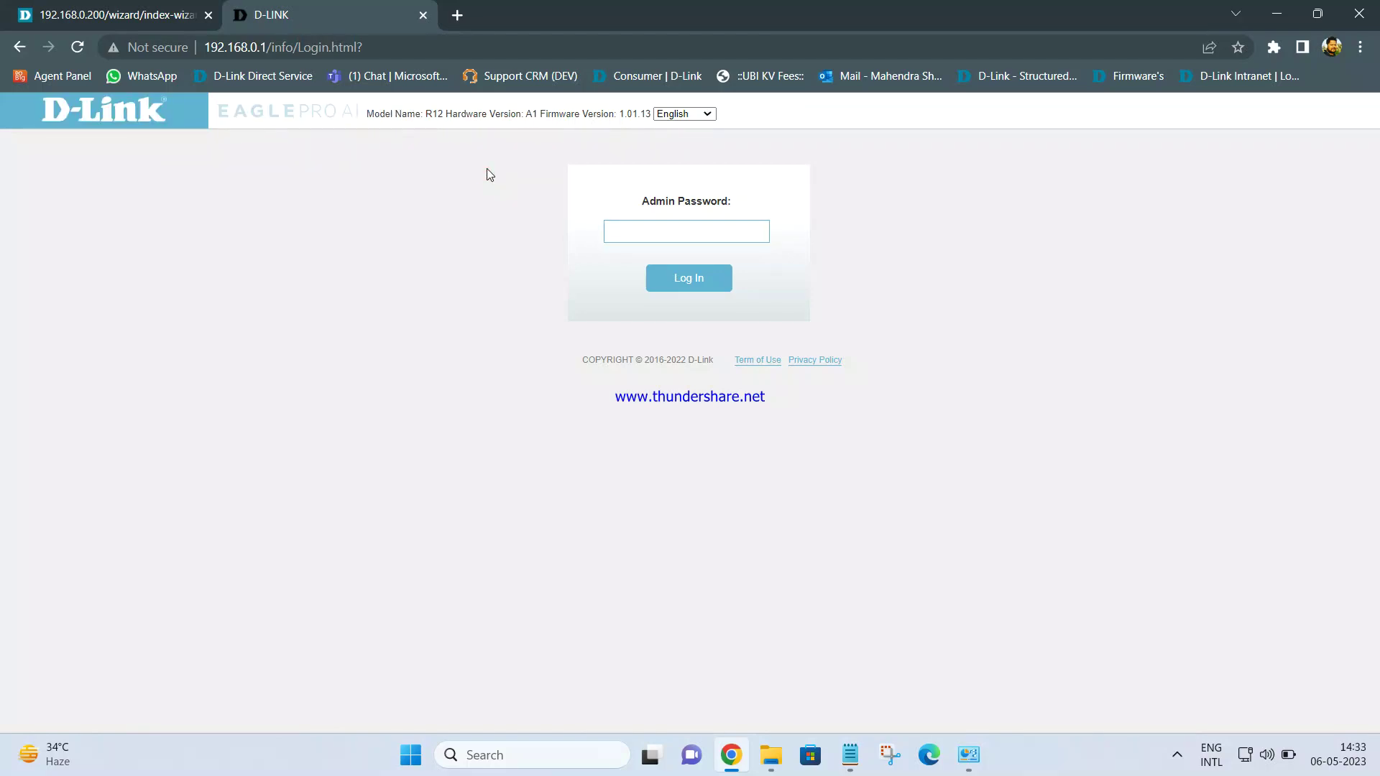
pyautogui.click(137, 14)
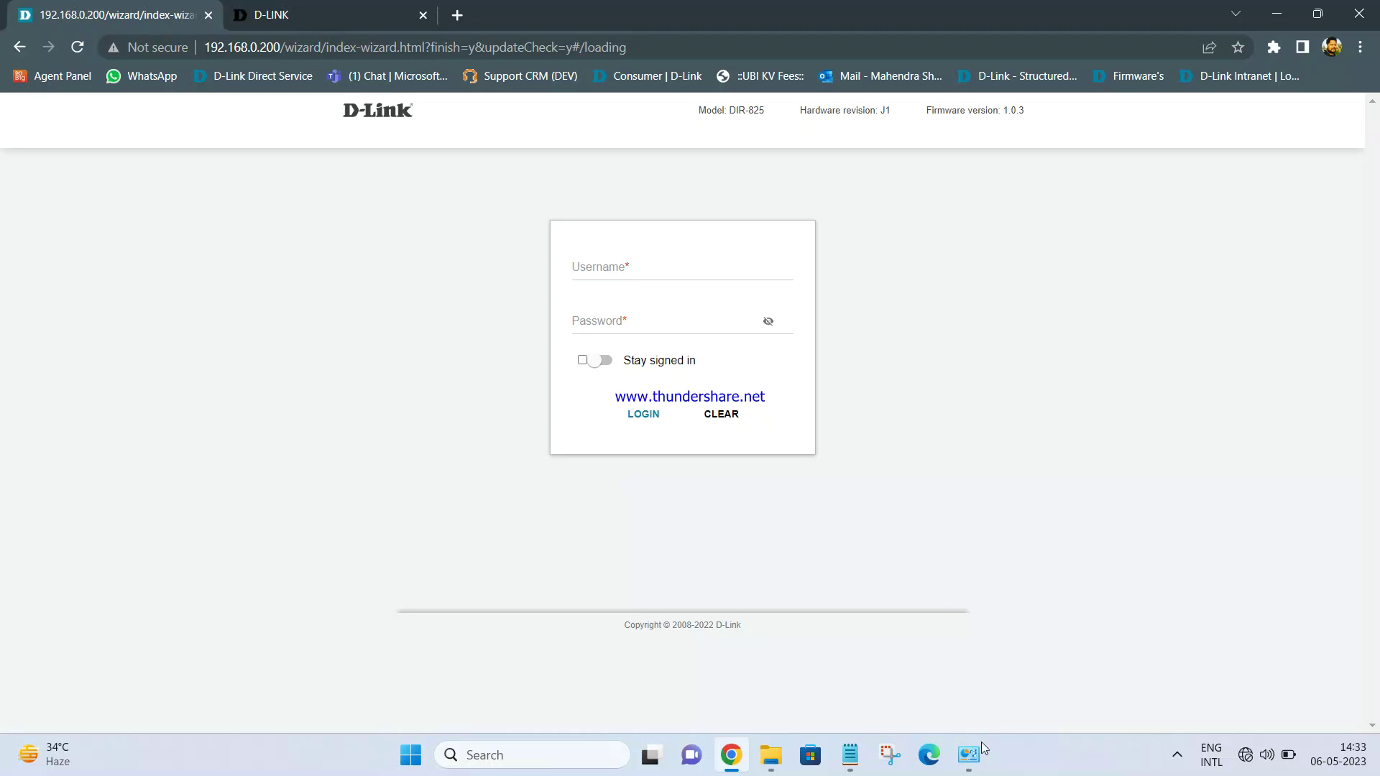
# Turn Wi-Fi on and start connecting to the DIR-825AP network
pyautogui.click(1261, 755)
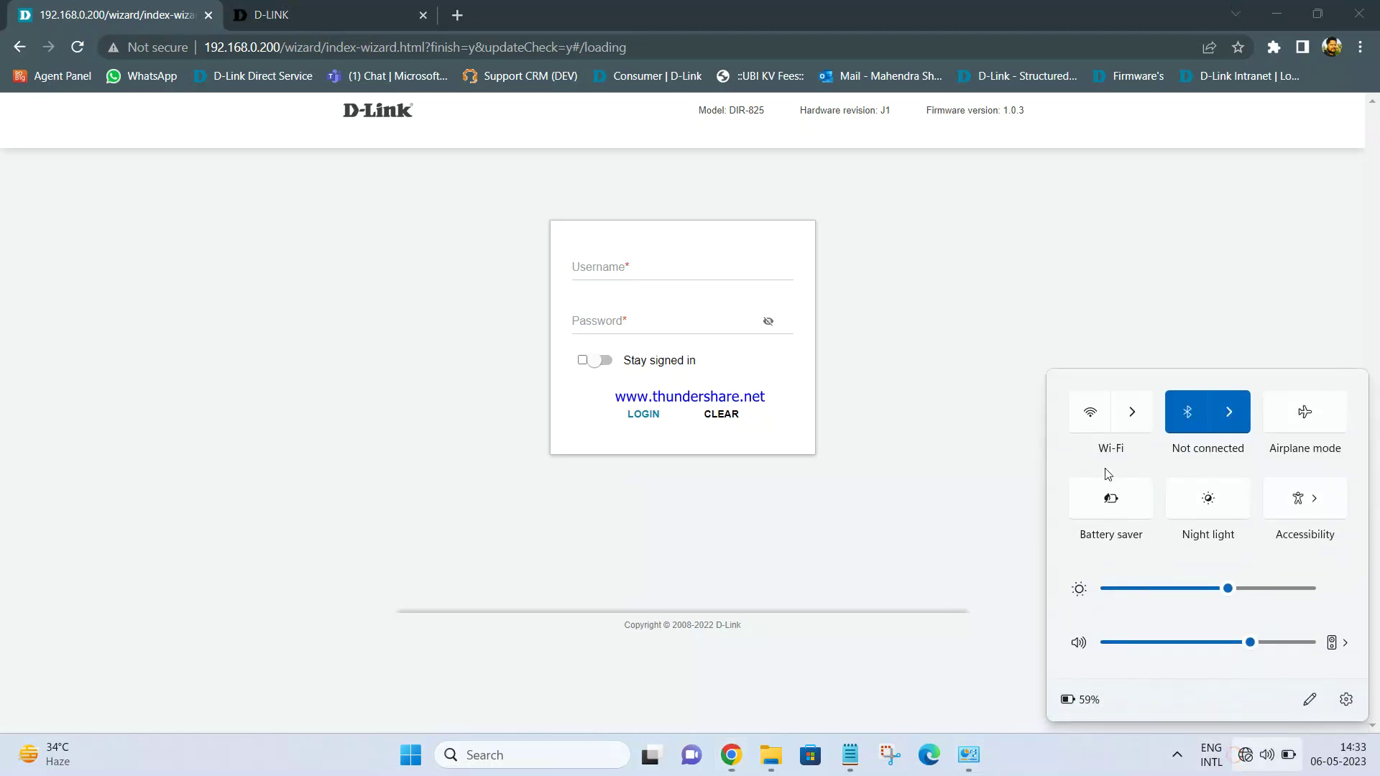
pyautogui.click(1145, 426)
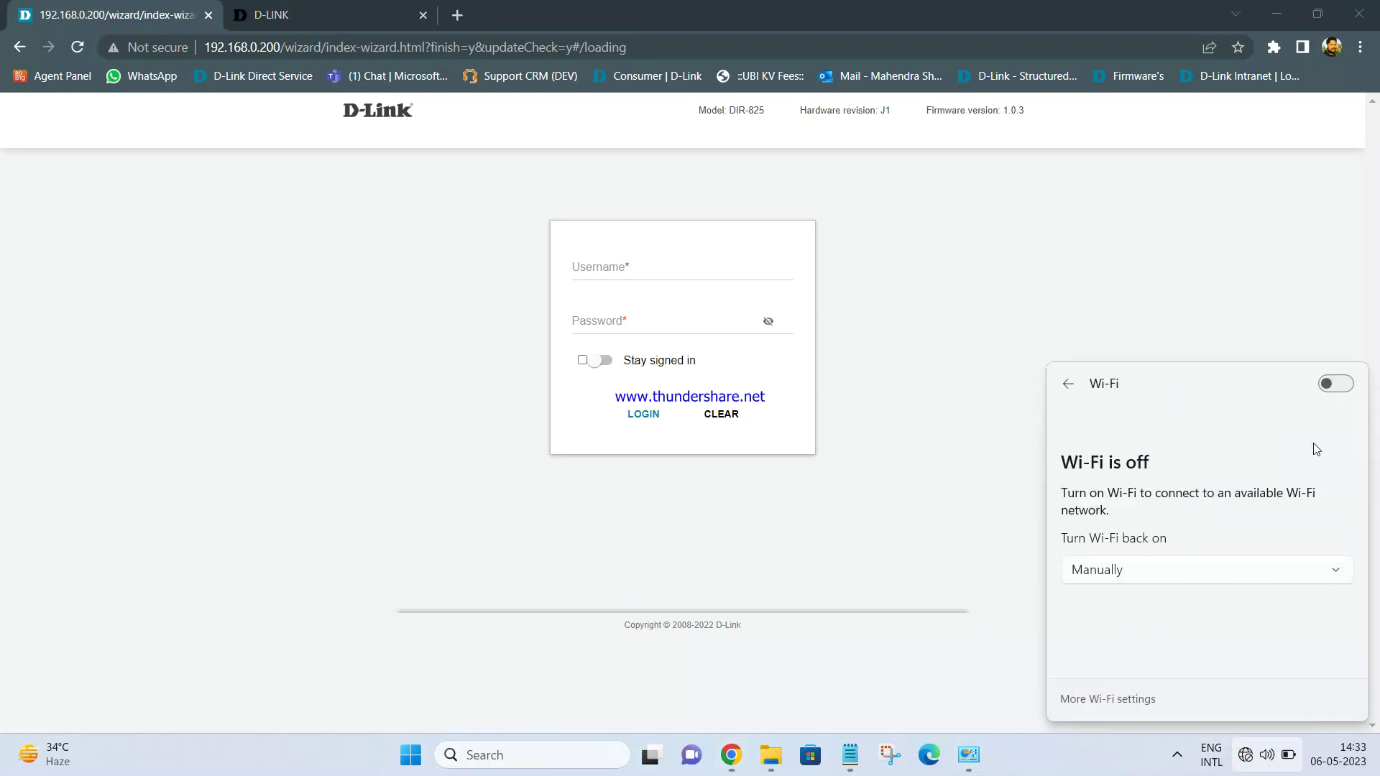
pyautogui.click(1333, 385)
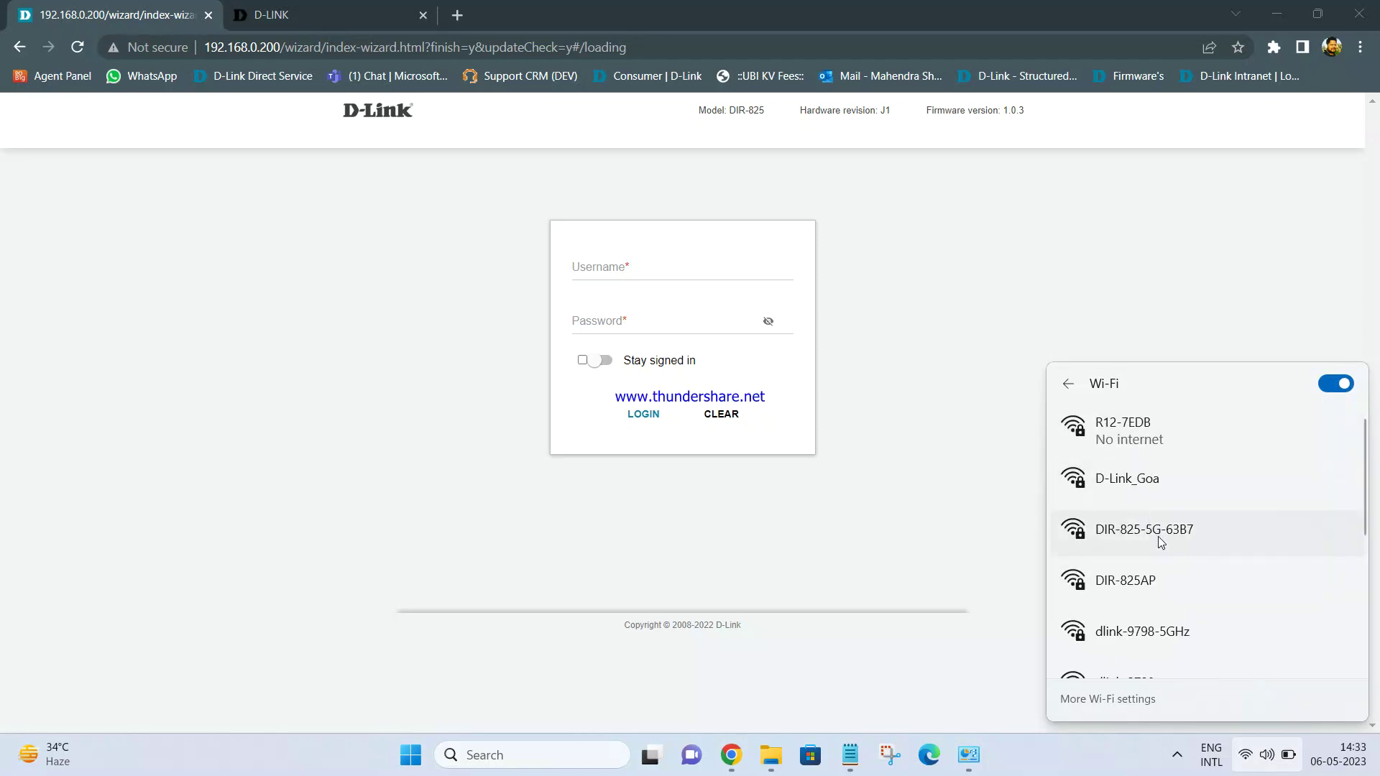
pyautogui.click(1145, 589)
pyautogui.click(1279, 670)
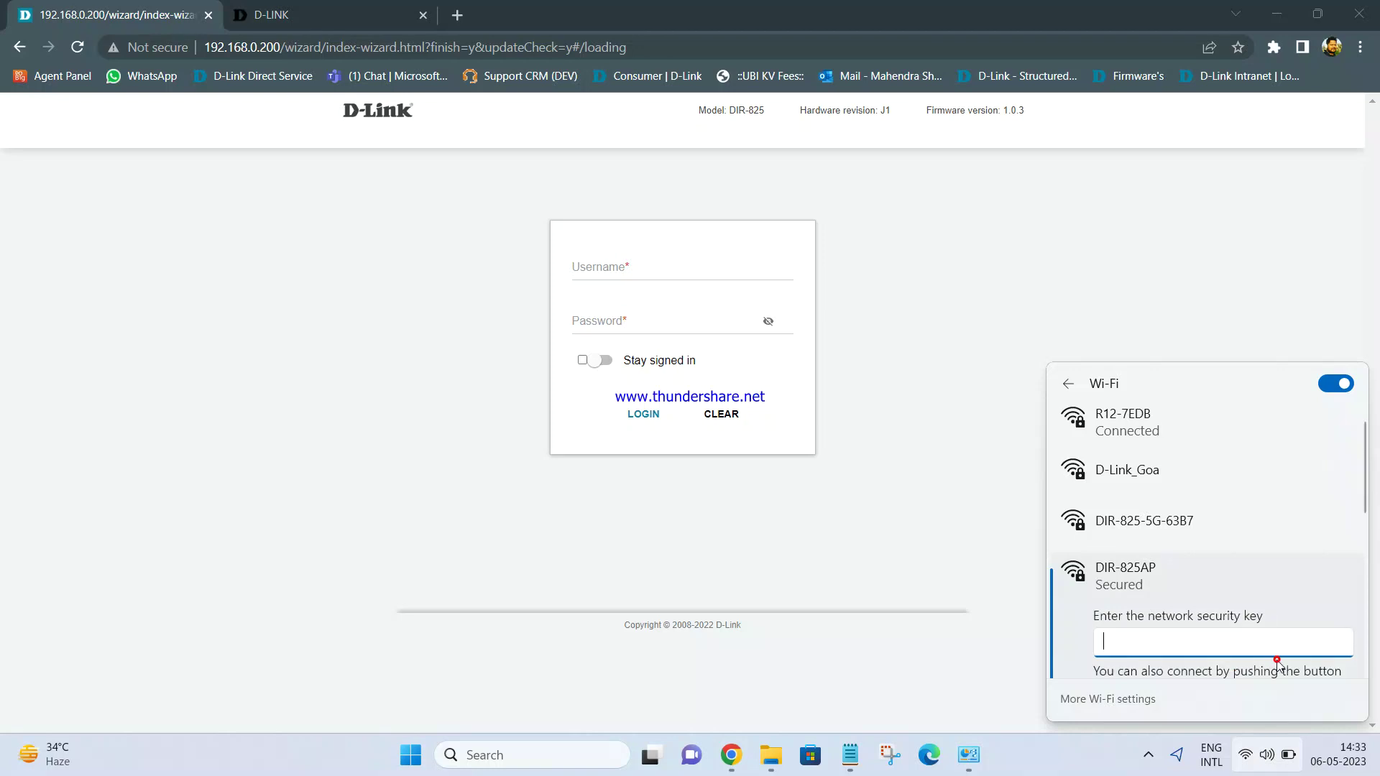
# Copy the 5 GHz Wi-Fi password from the saved router settings notes
pyautogui.click(859, 754)
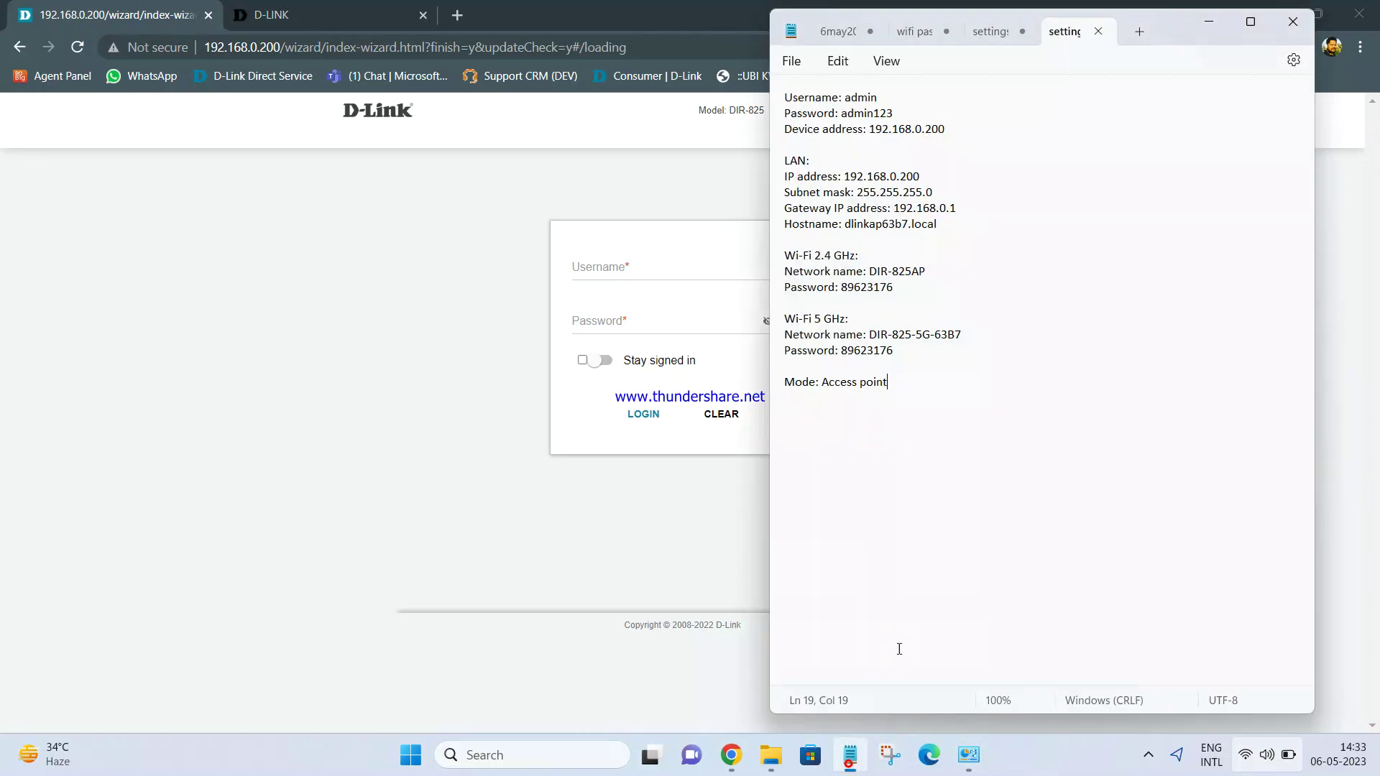
pyautogui.moveTo(898, 352); pyautogui.dragTo(840, 352)
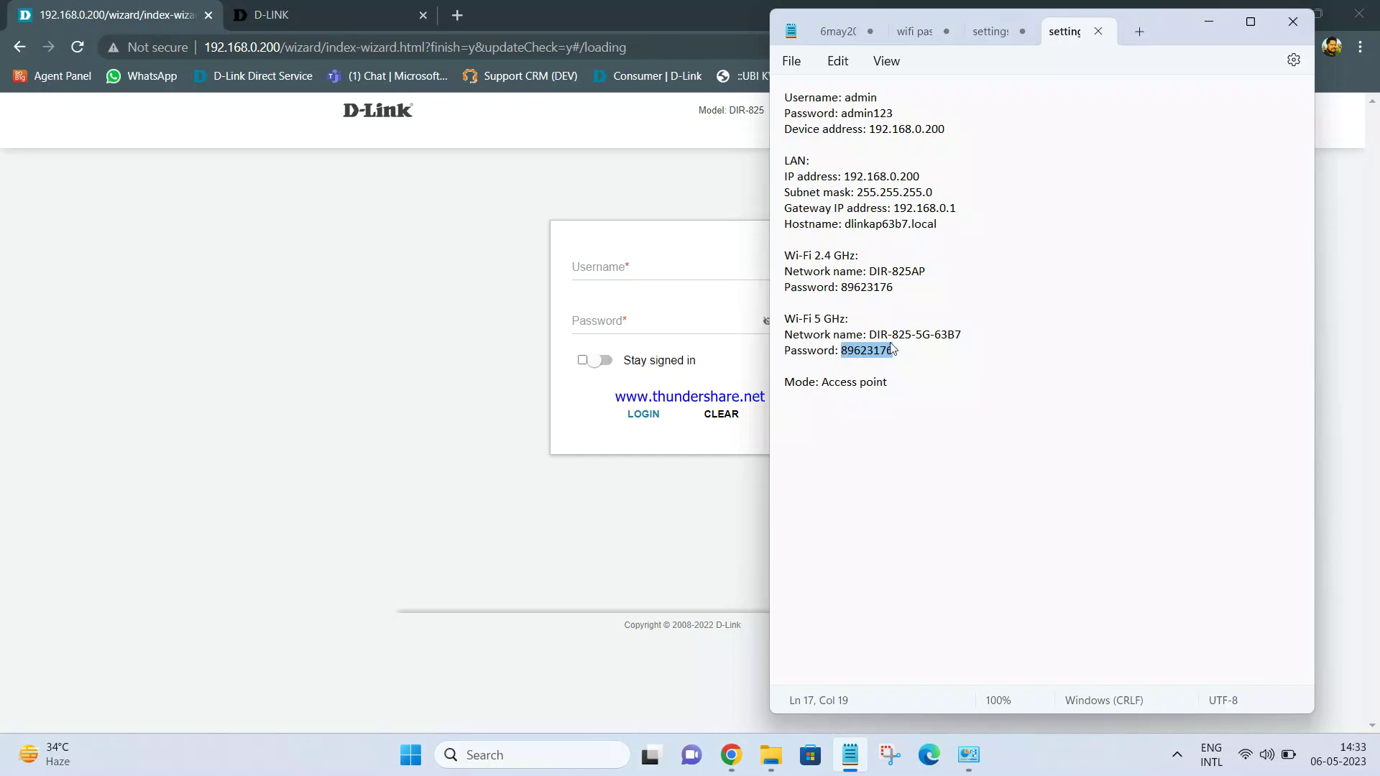
pyautogui.click(1207, 21)
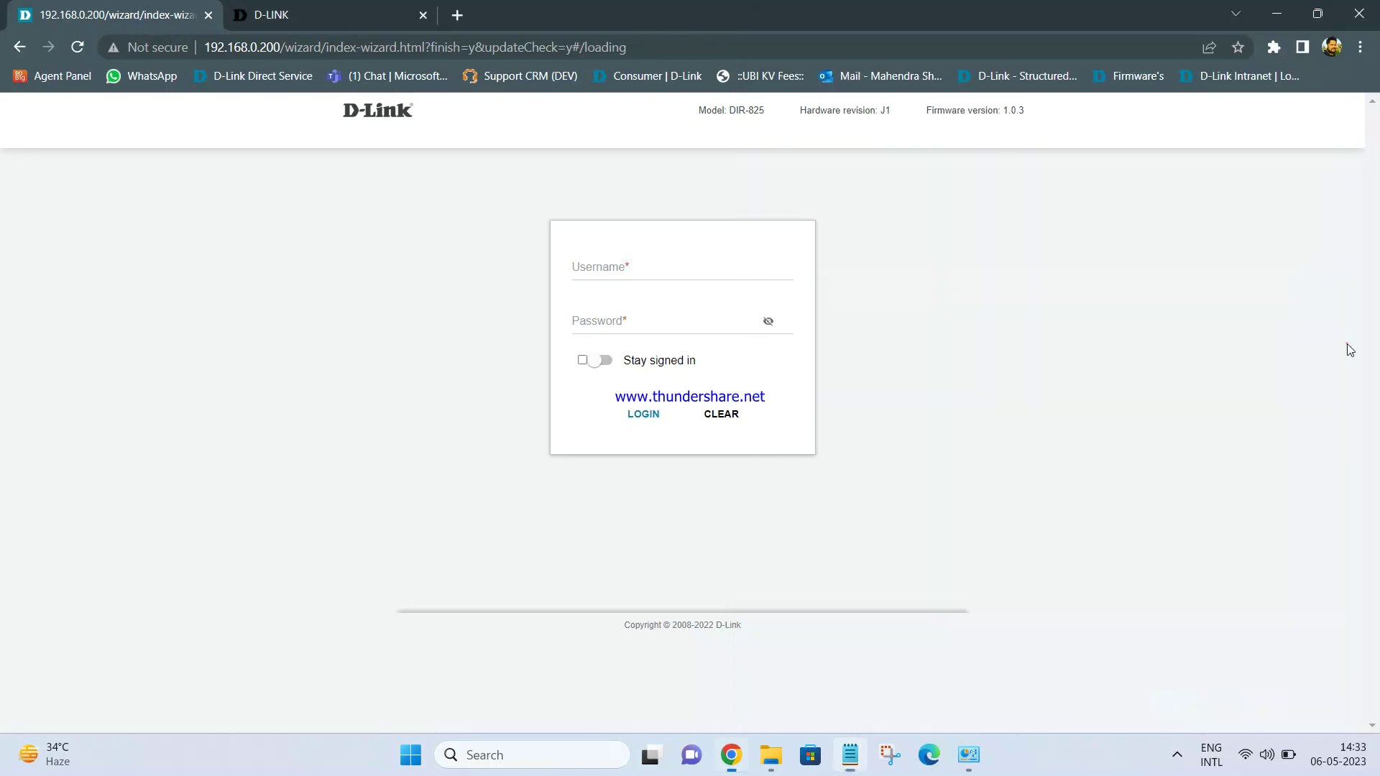
# Connect to DIR-825AP by pasting the copied security key and submitting it
pyautogui.click(1266, 754)
pyautogui.click(1144, 411)
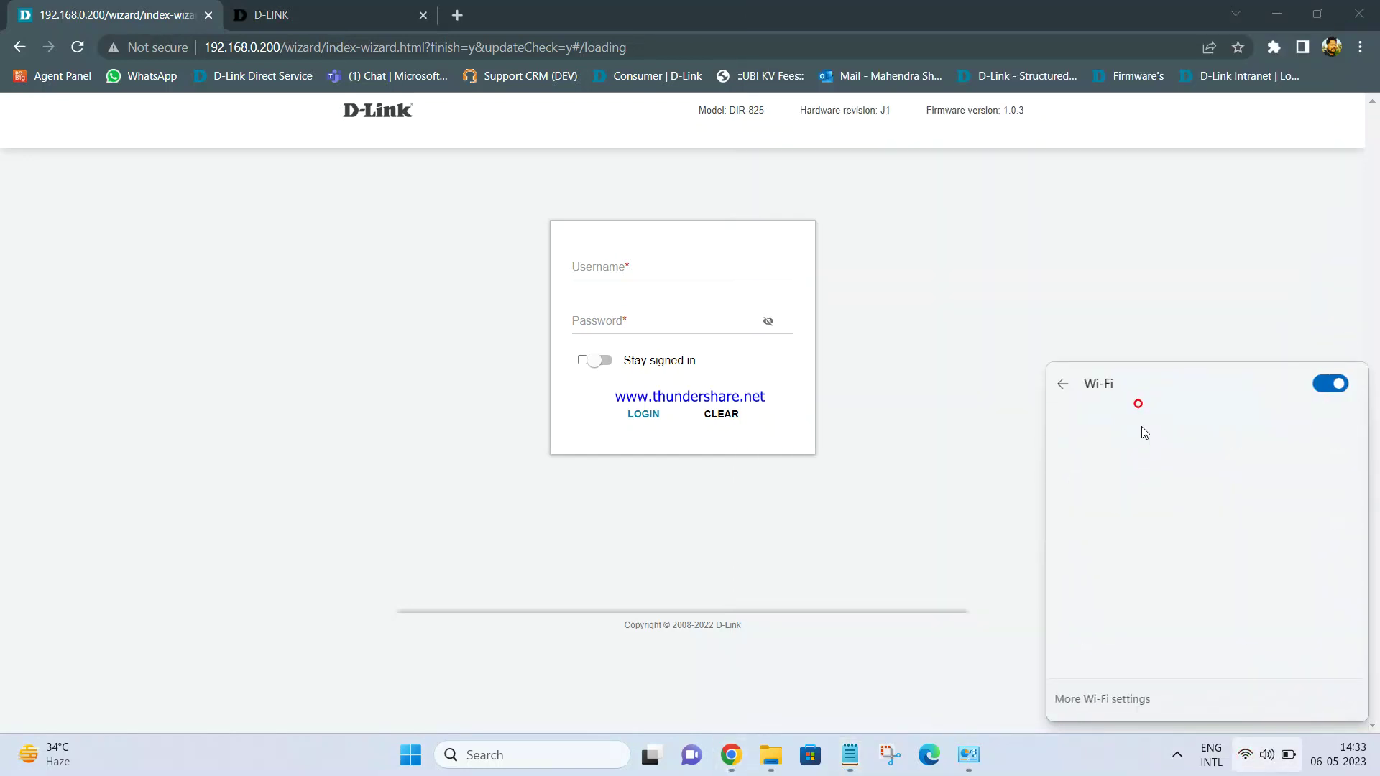
pyautogui.scroll(-2, 1163, 593)
pyautogui.click(1141, 568)
pyautogui.click(1249, 588)
pyautogui.hotkey('ctrl', 'v')
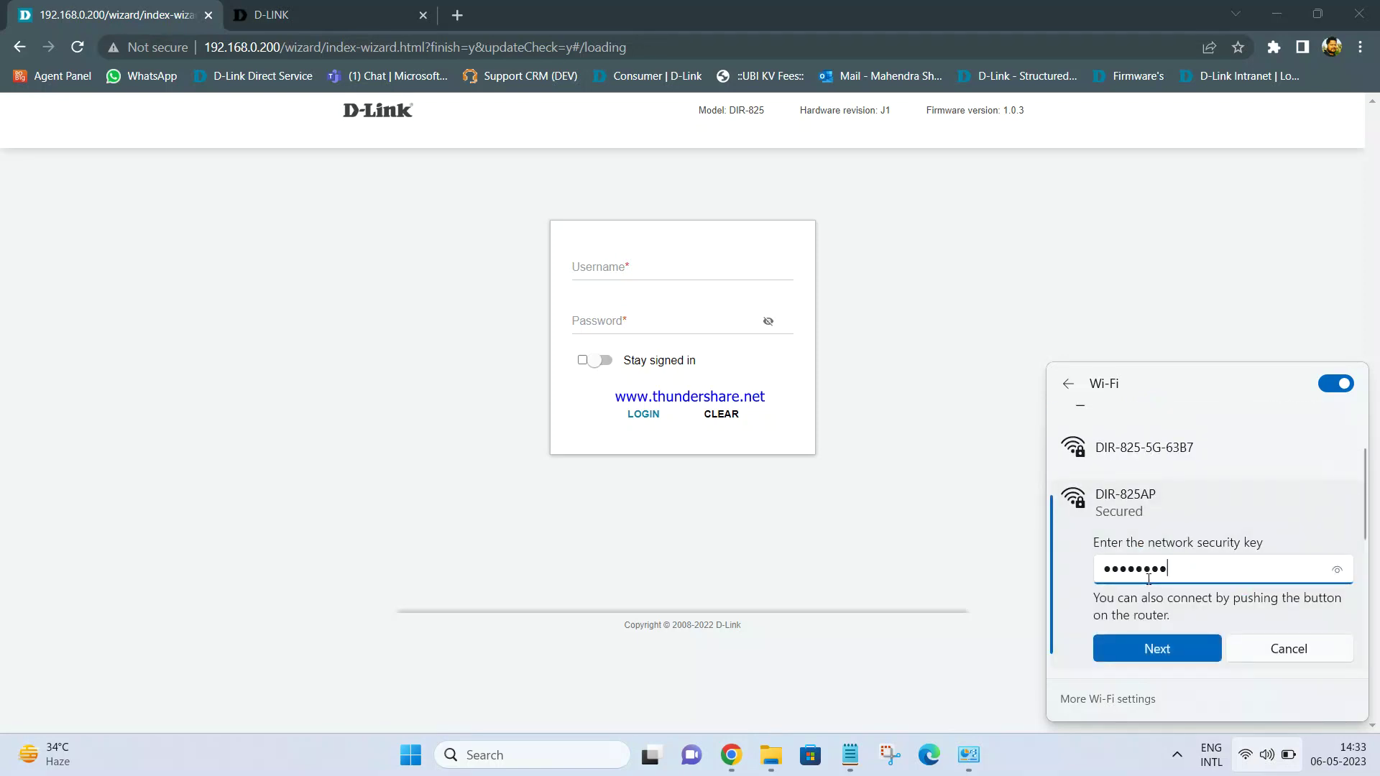
pyautogui.click(1336, 570)
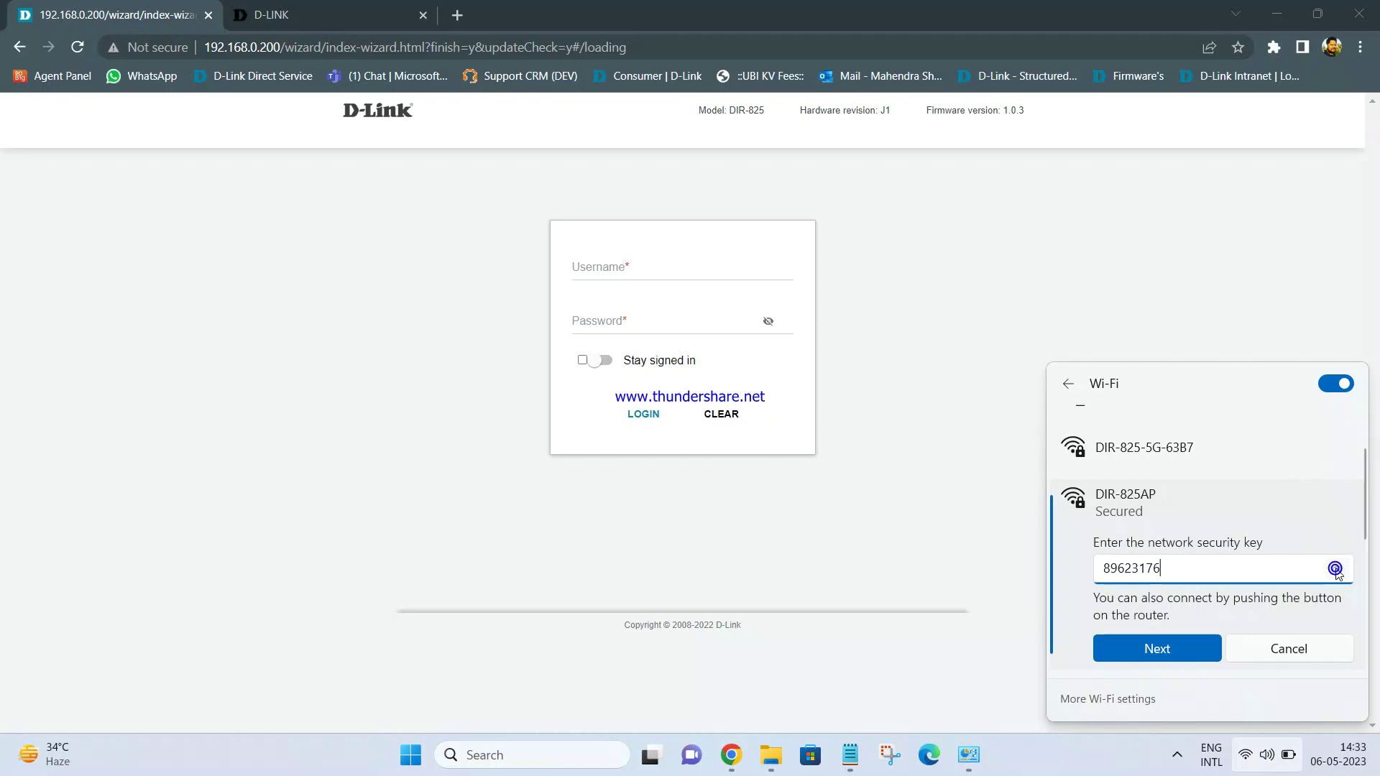
pyautogui.click(1138, 650)
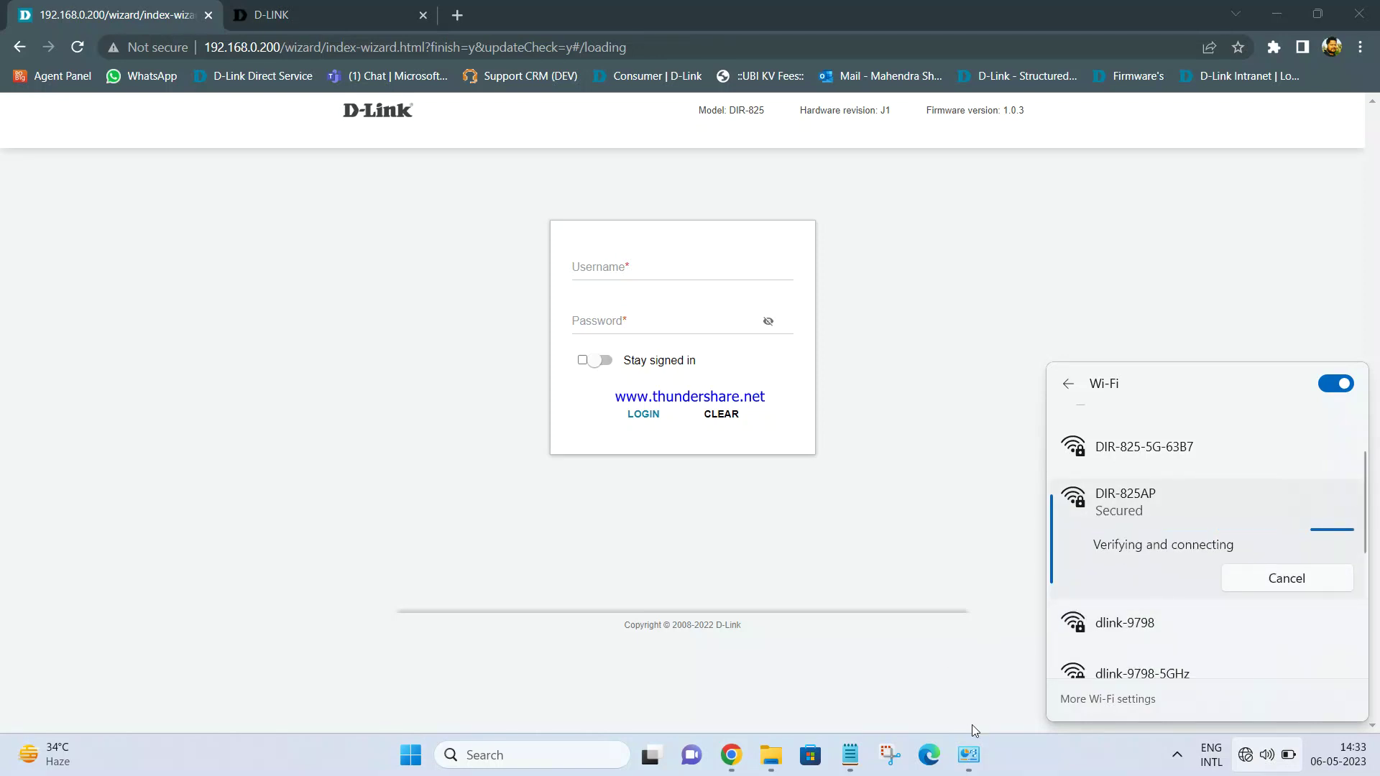
pyautogui.click(968, 753)
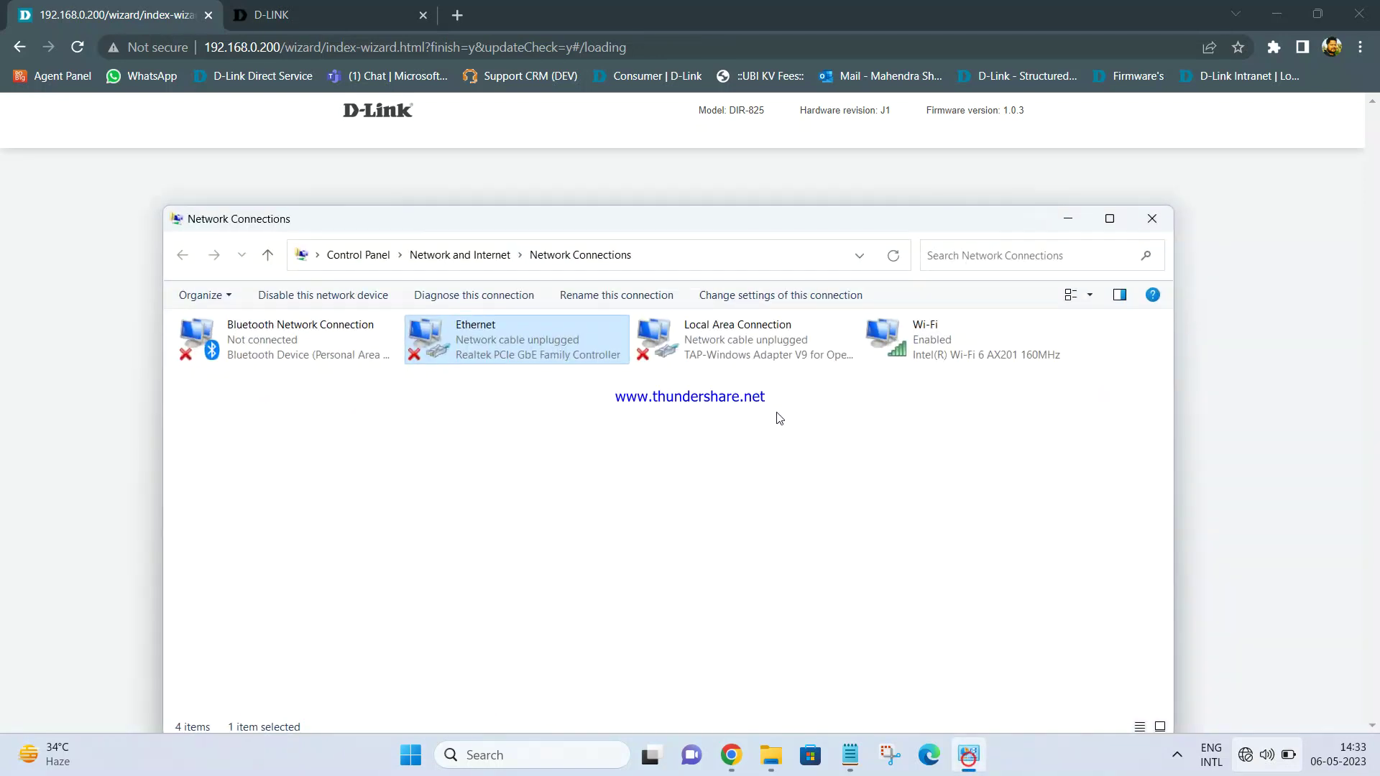
# Check the Wi-Fi status: DIR-825AP connected with IPv4 Internet access at 300 Mbps
pyautogui.doubleClick(938, 352)
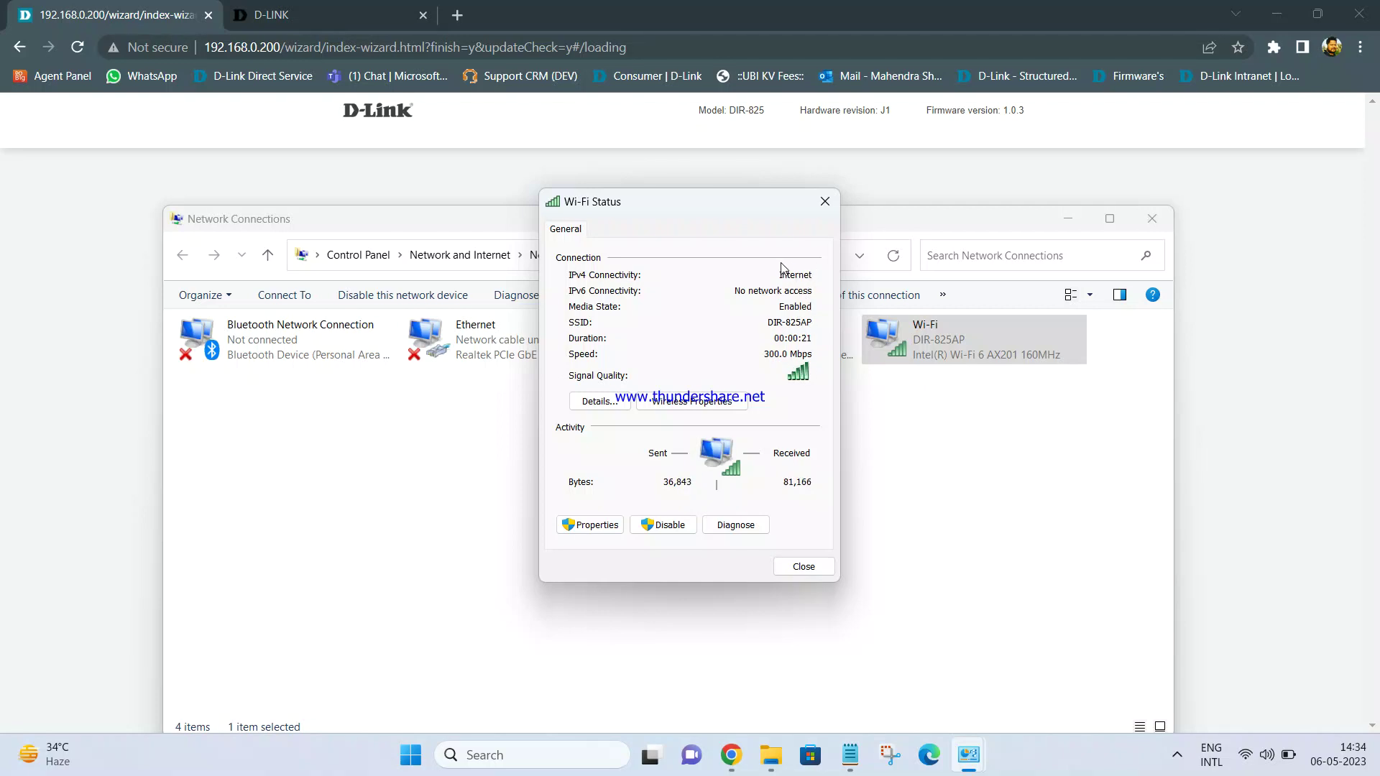
pyautogui.click(938, 183)
# Sign in with the admin username and router password, declining Chrome's save-password and breach popups
pyautogui.click(656, 276)
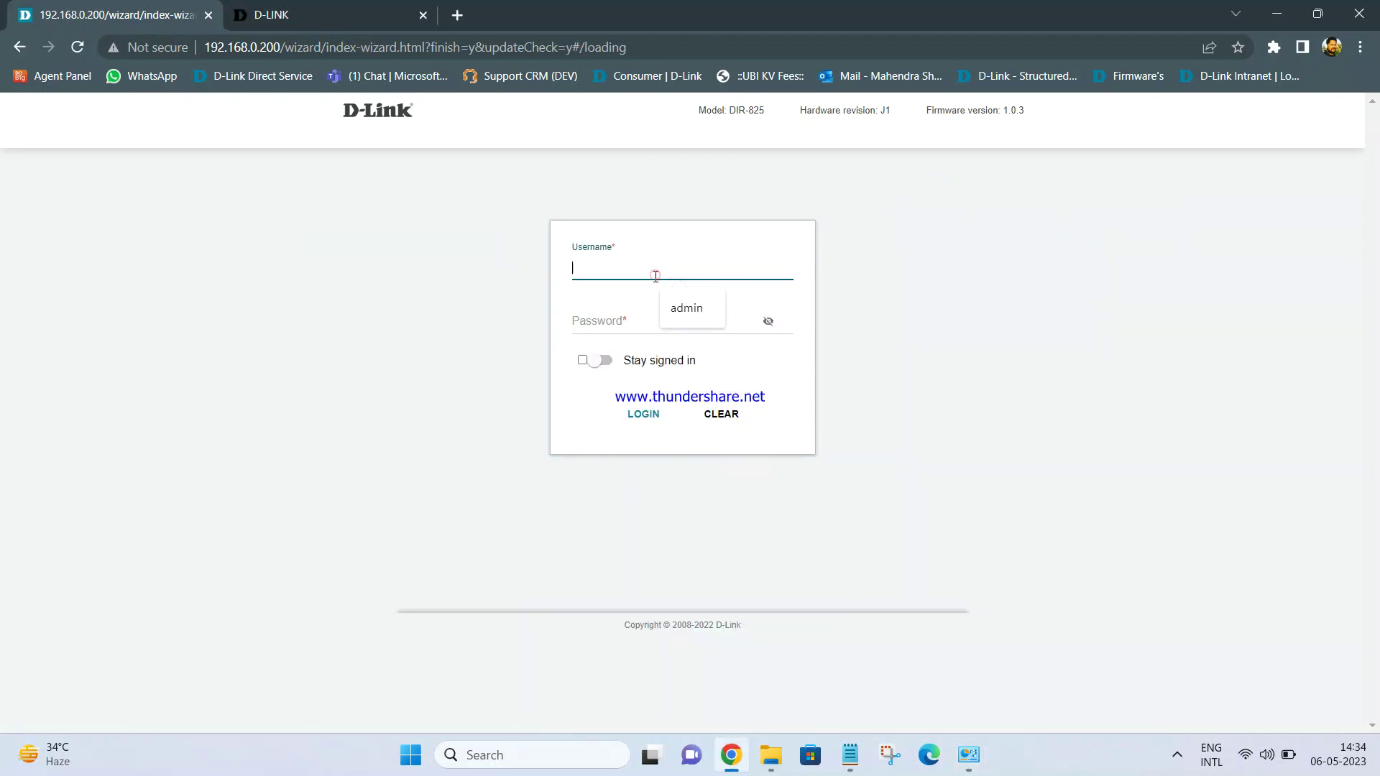
pyautogui.click(688, 305)
pyautogui.click(631, 321)
pyautogui.write('admin')
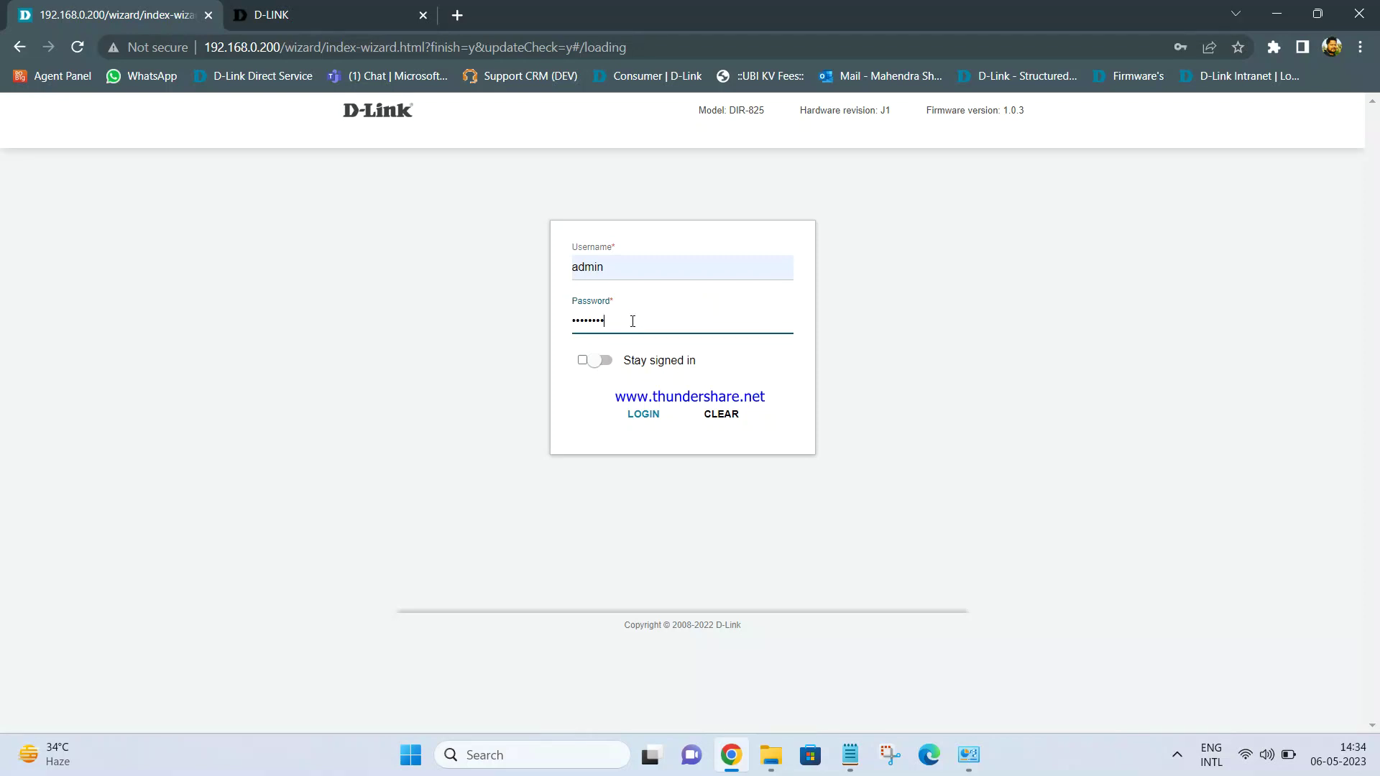
pyautogui.press('Return')
pyautogui.click(1194, 306)
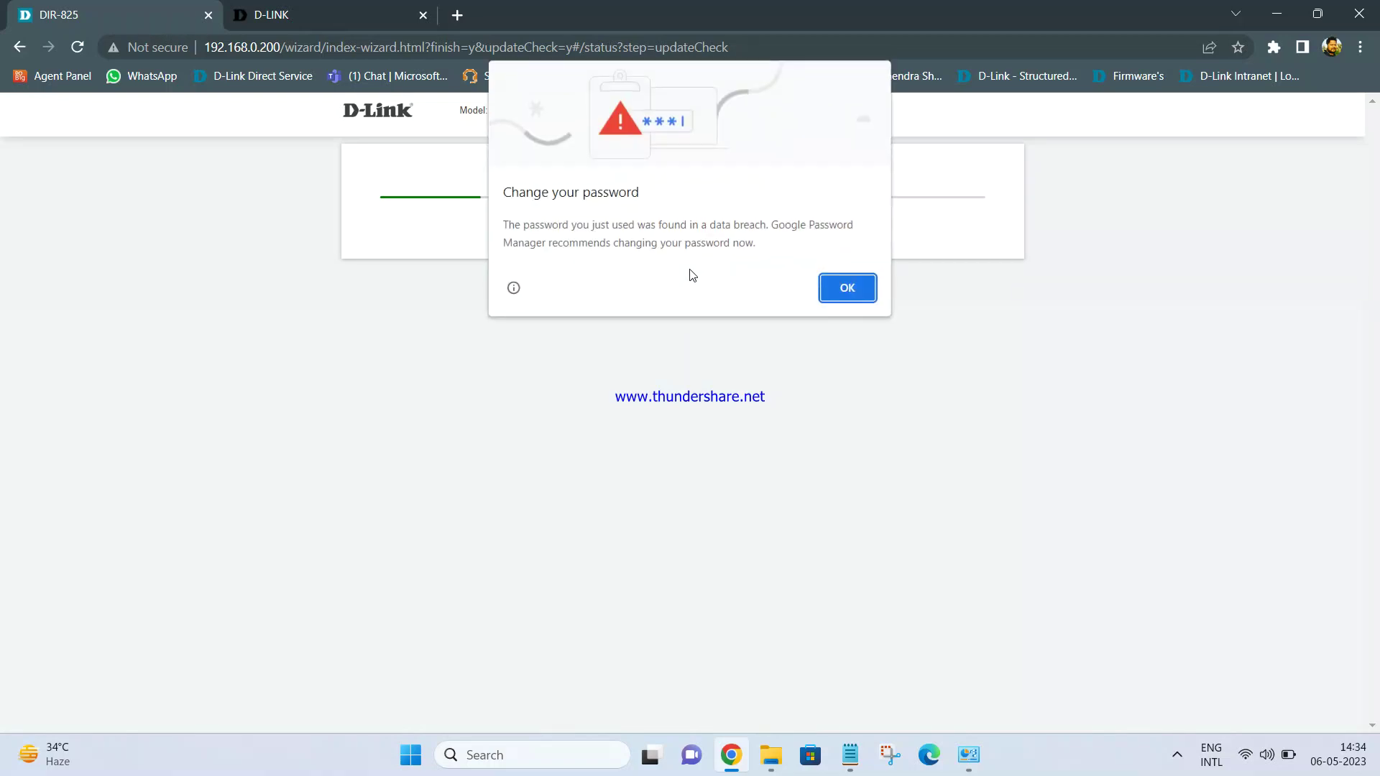
pyautogui.click(832, 294)
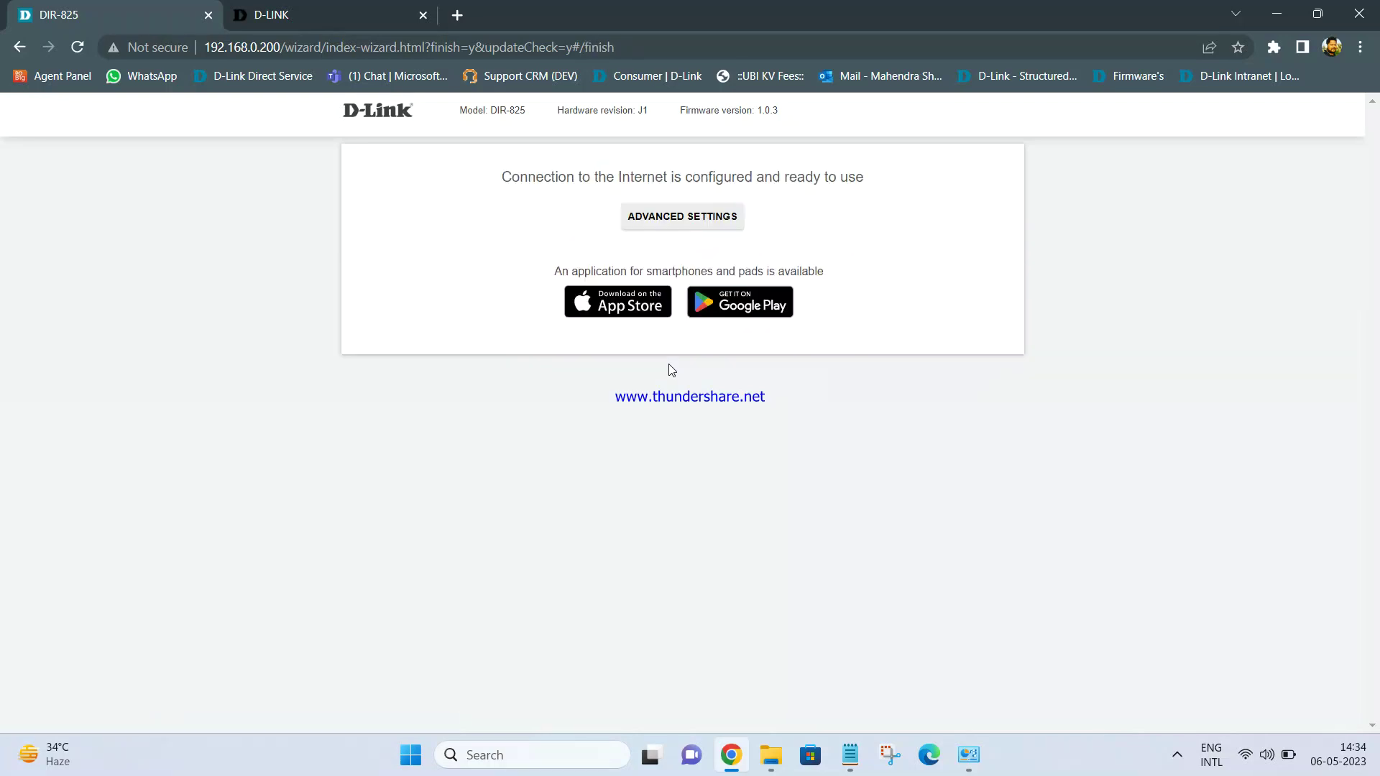
# Open ADVANCED SETTINGS to the home dashboard and show the 2.4 GHz DIR-825AP password
pyautogui.click(674, 226)
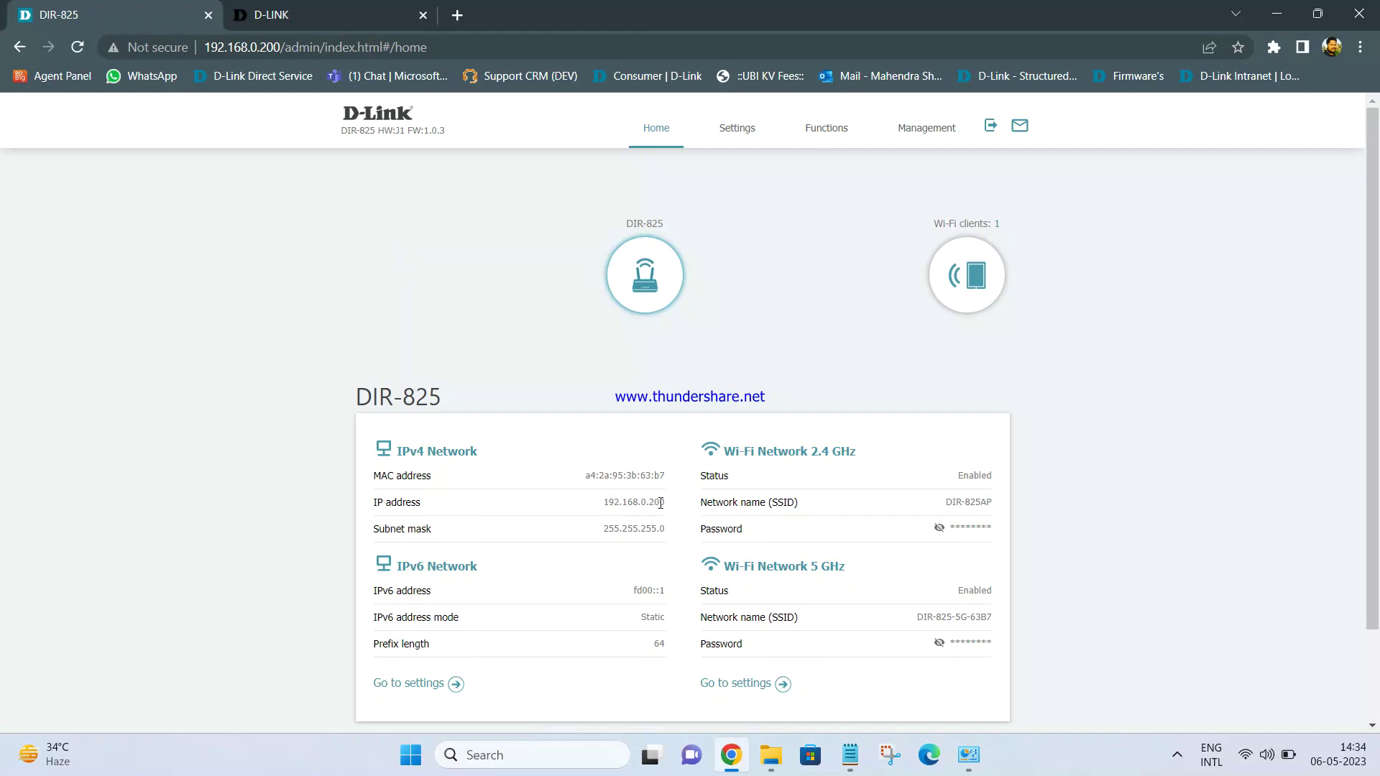
pyautogui.click(938, 528)
pyautogui.scroll(-2, 845, 372)
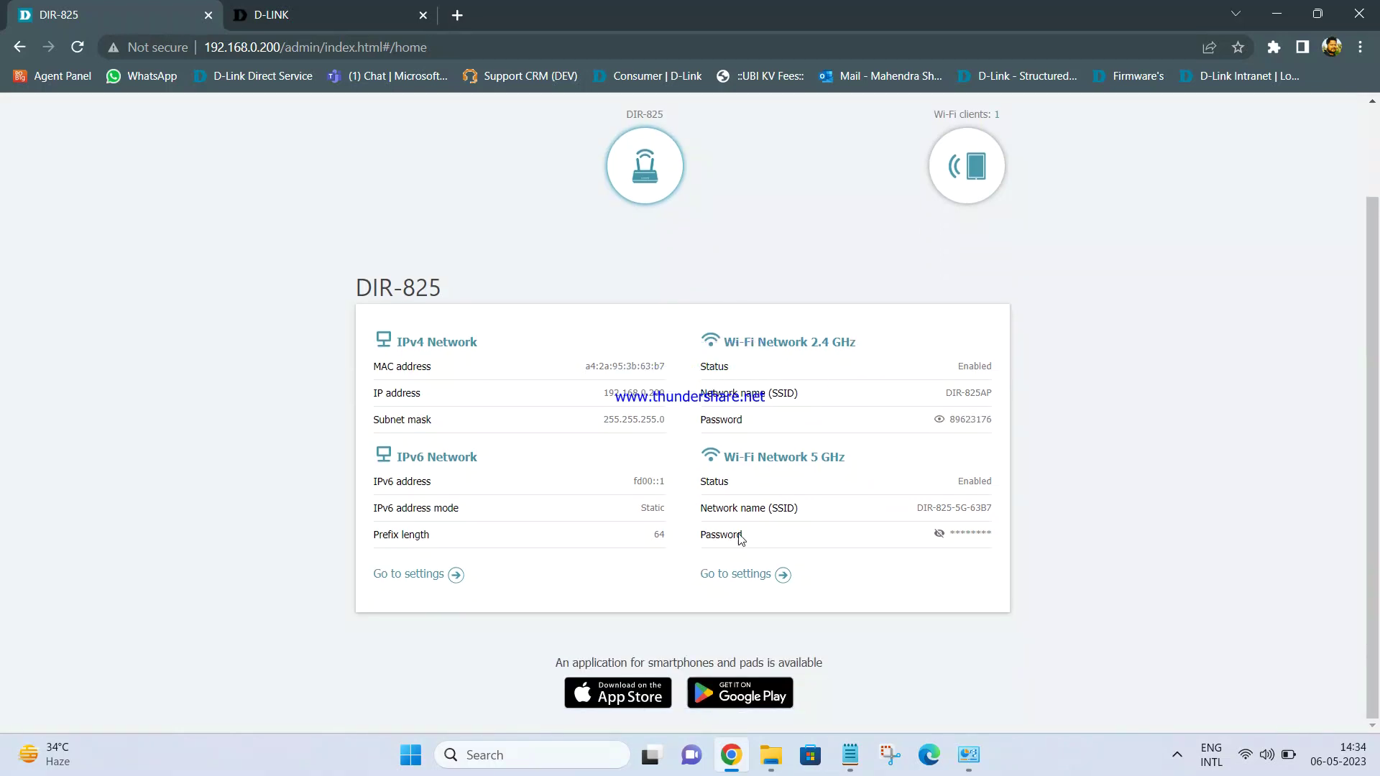
pyautogui.scroll(2, 1107, 398)
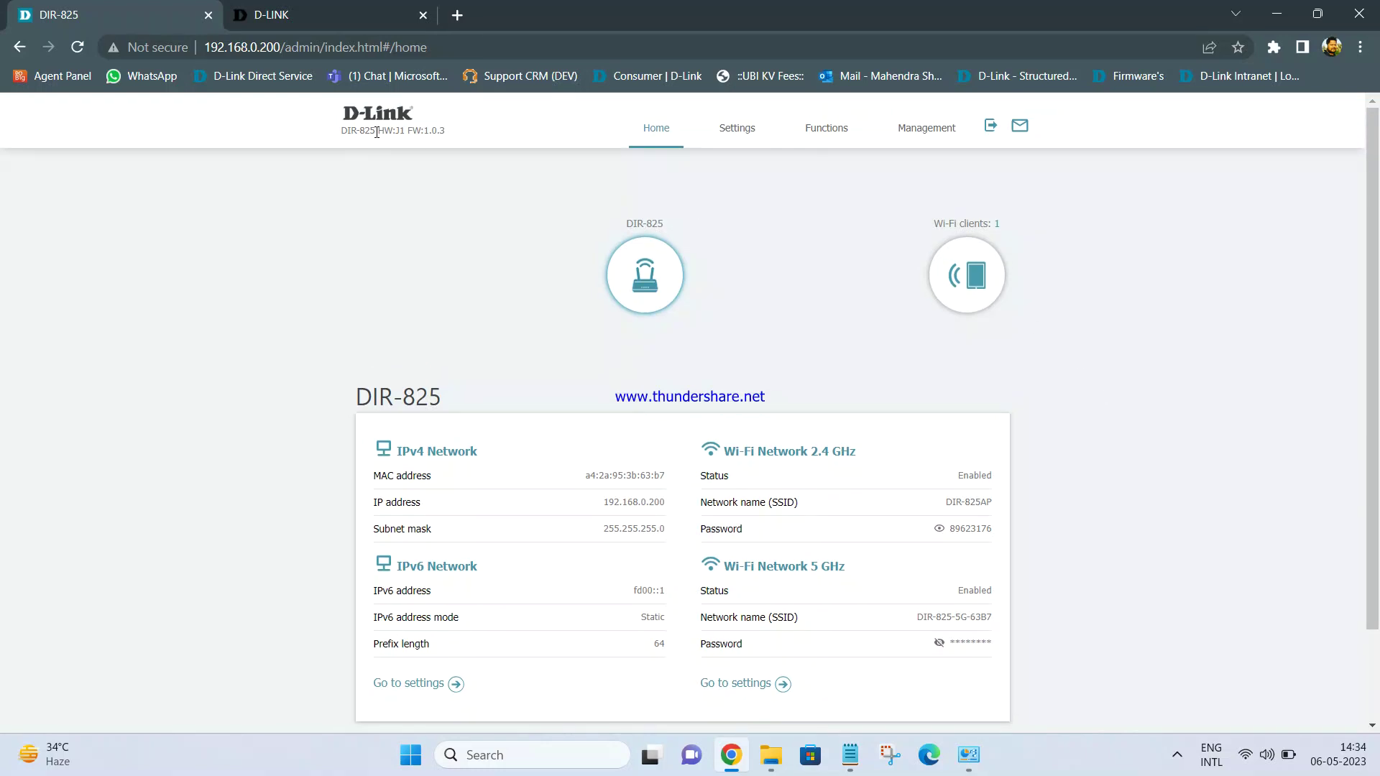
pyautogui.click(1265, 755)
pyautogui.click(1133, 415)
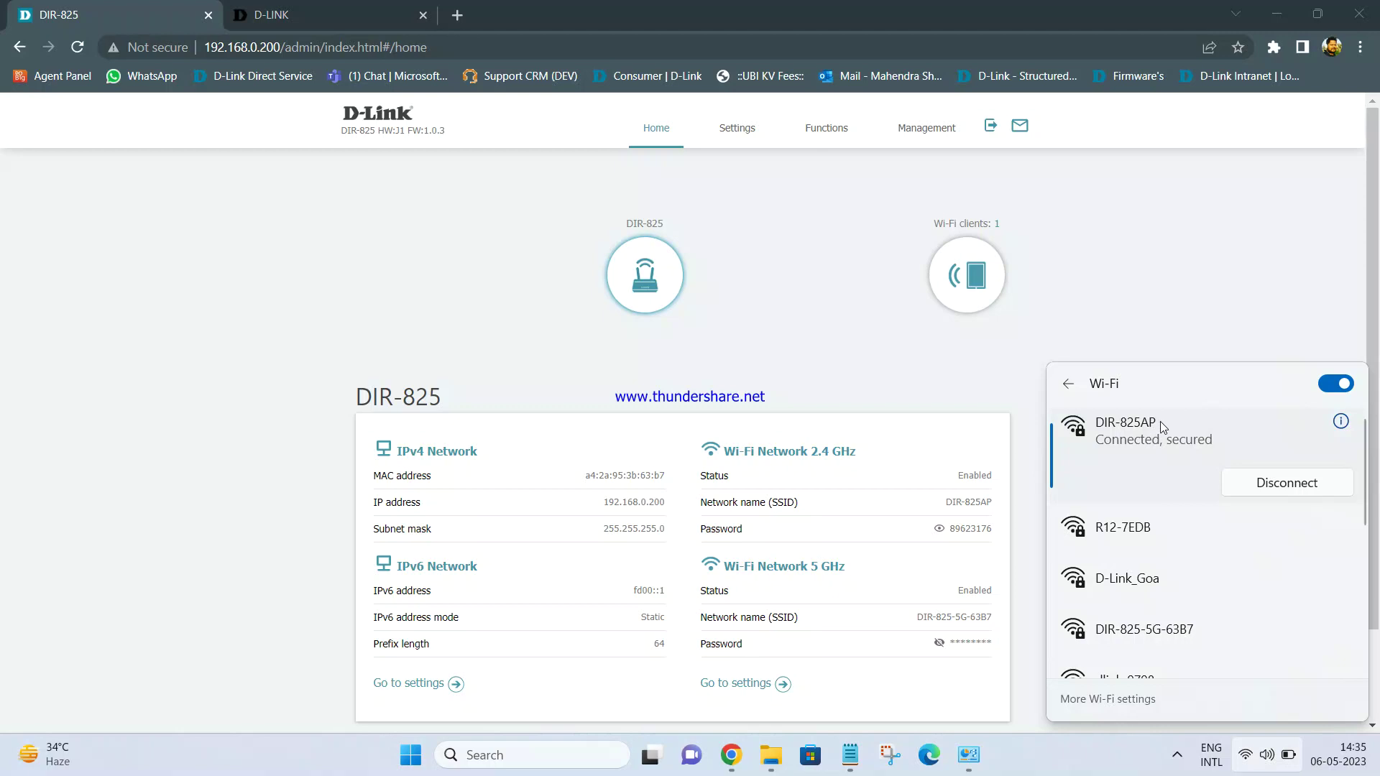
pyautogui.click(970, 750)
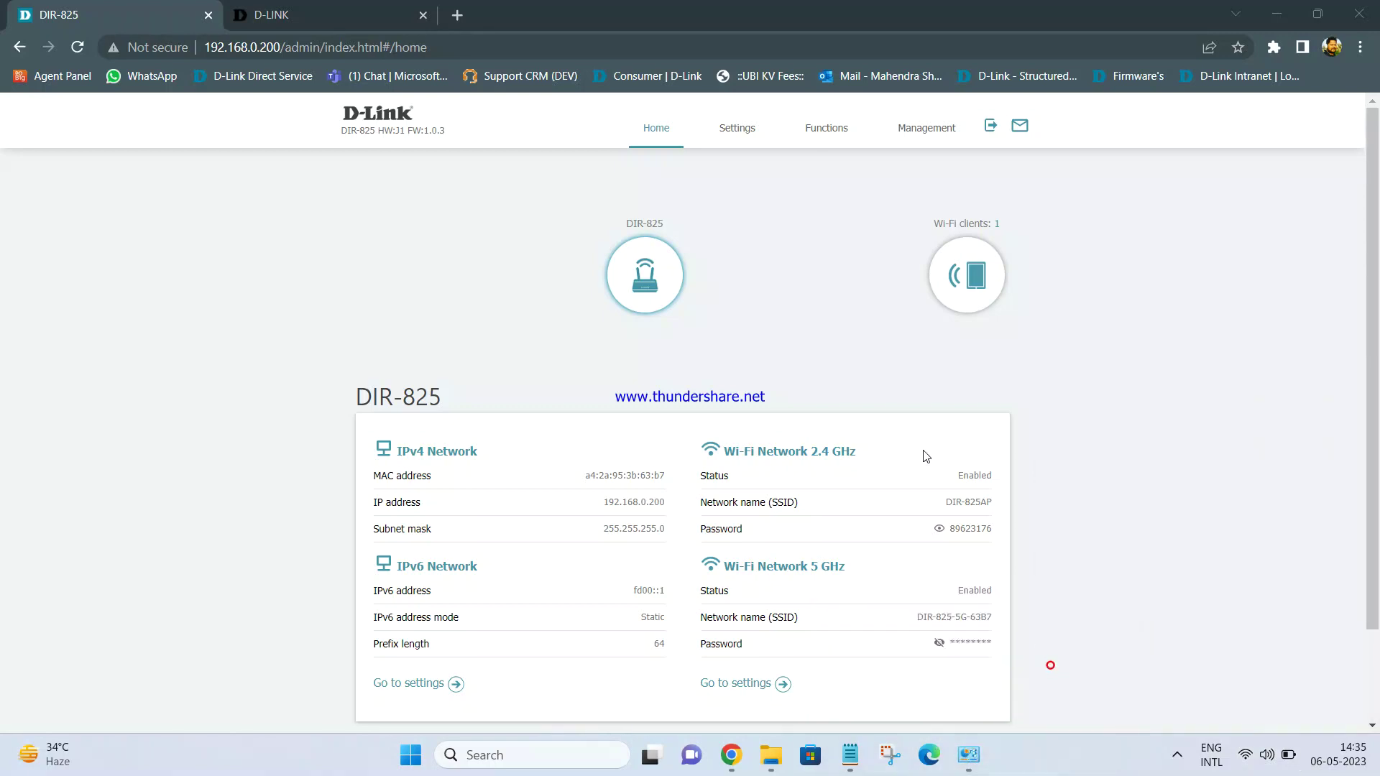
pyautogui.click(932, 683)
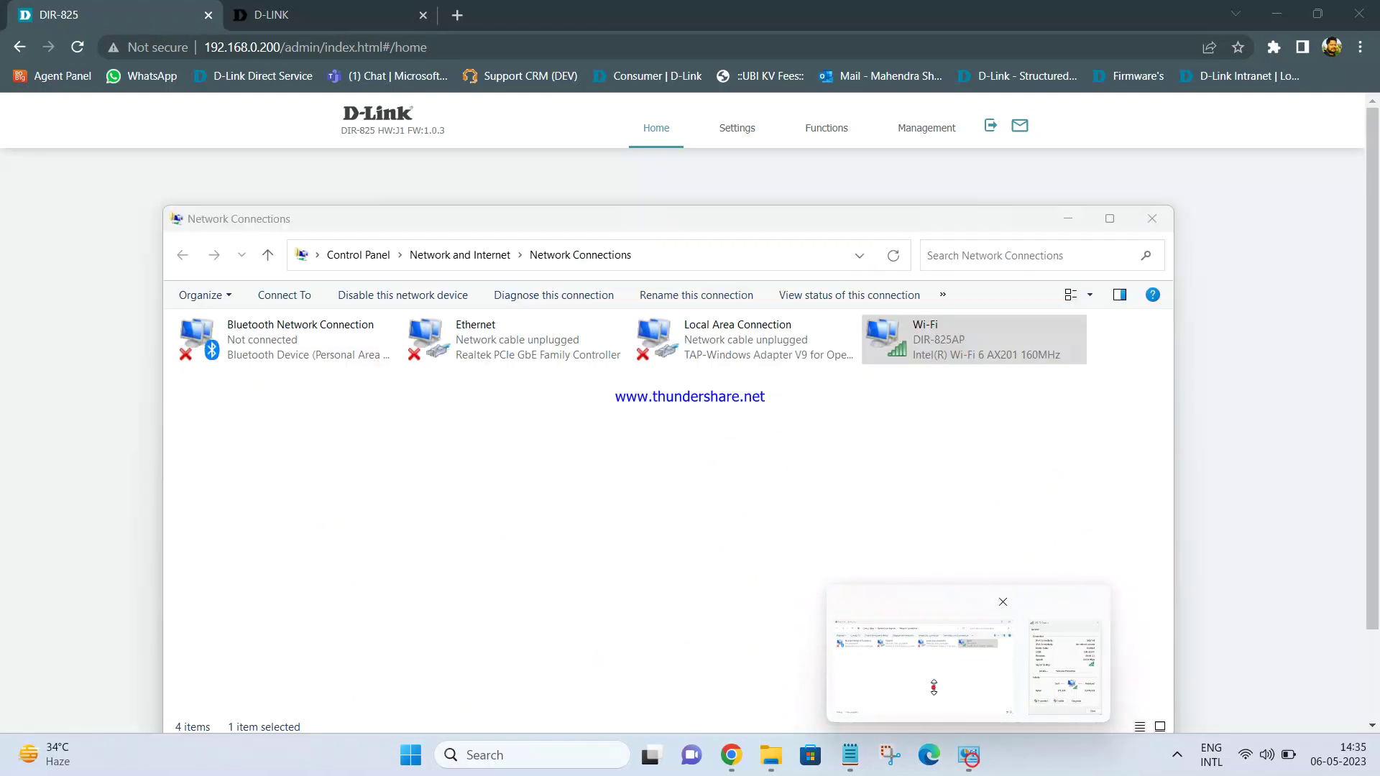
pyautogui.moveTo(978, 769)
pyautogui.click(1051, 673)
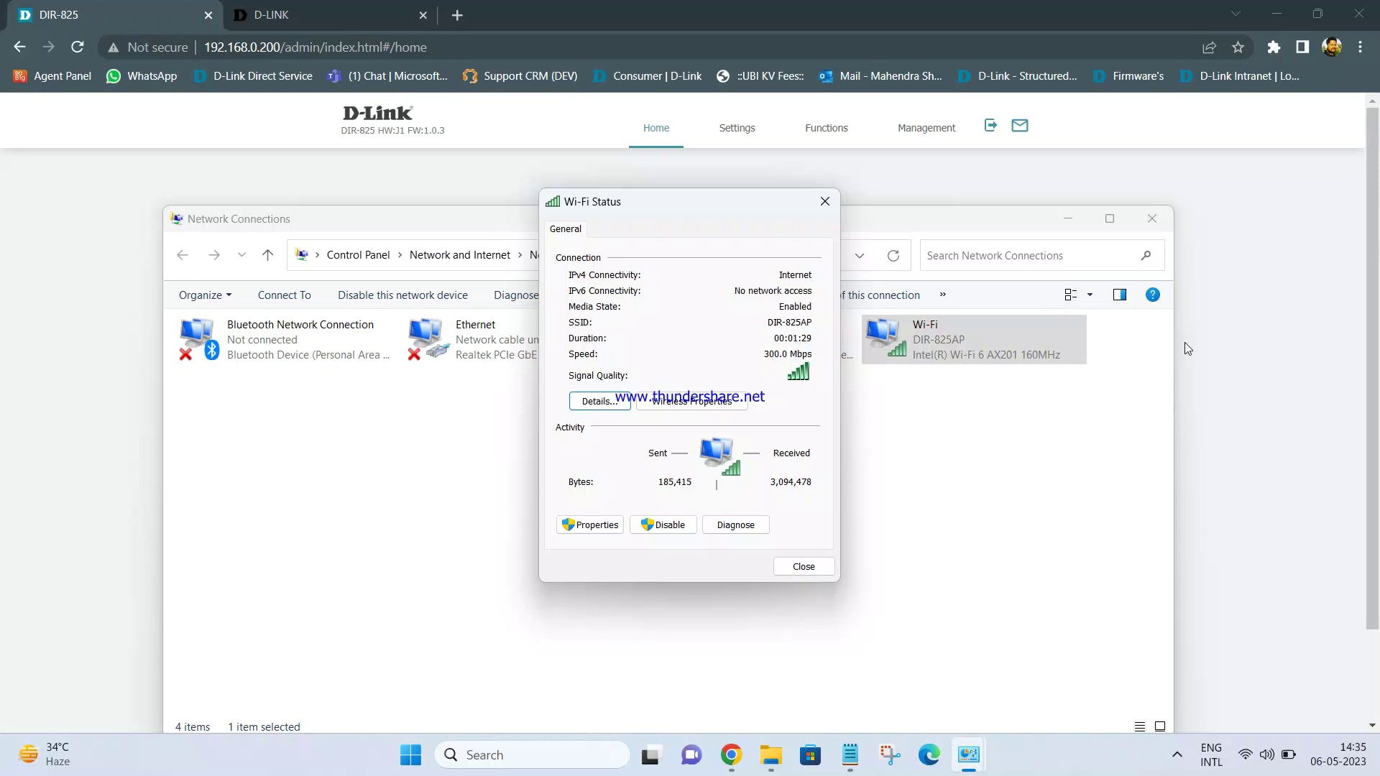
pyautogui.click(1209, 350)
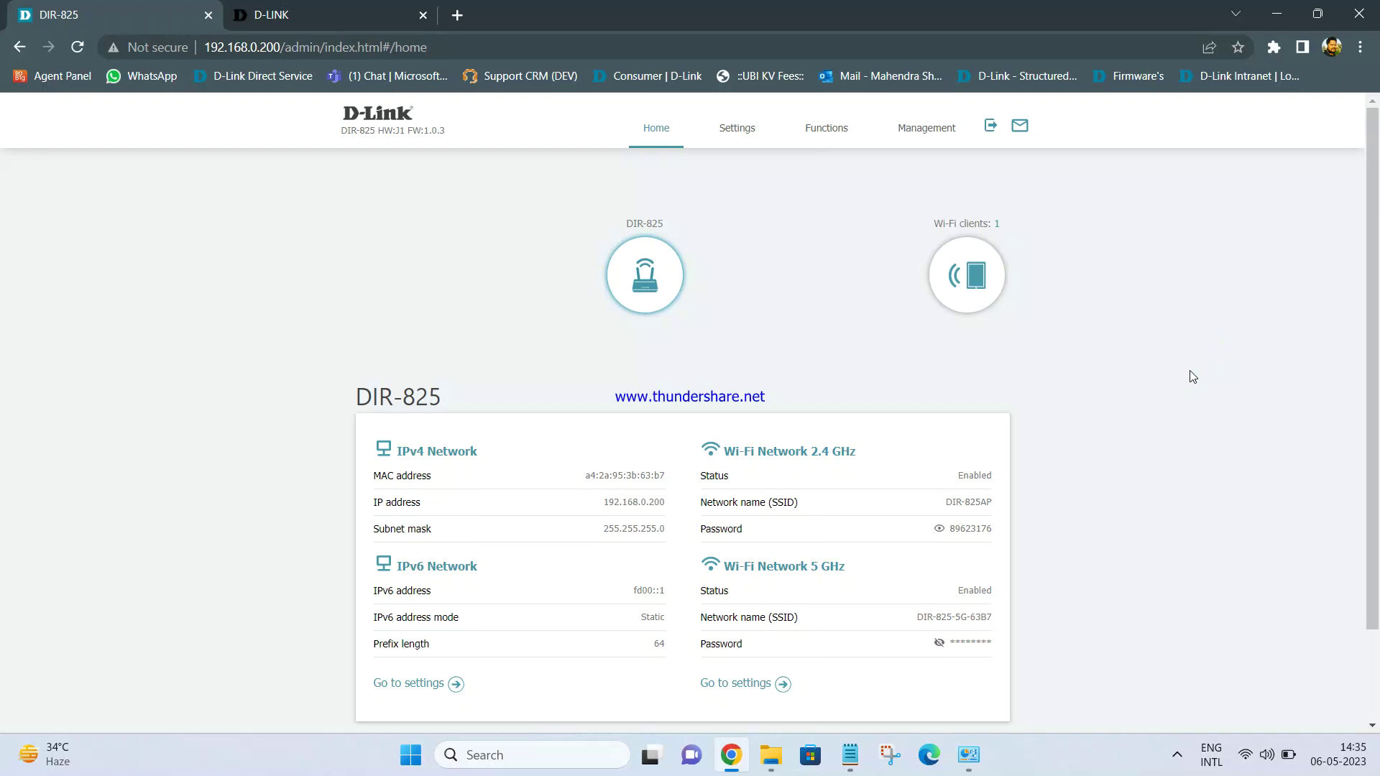
pyautogui.click(1177, 754)
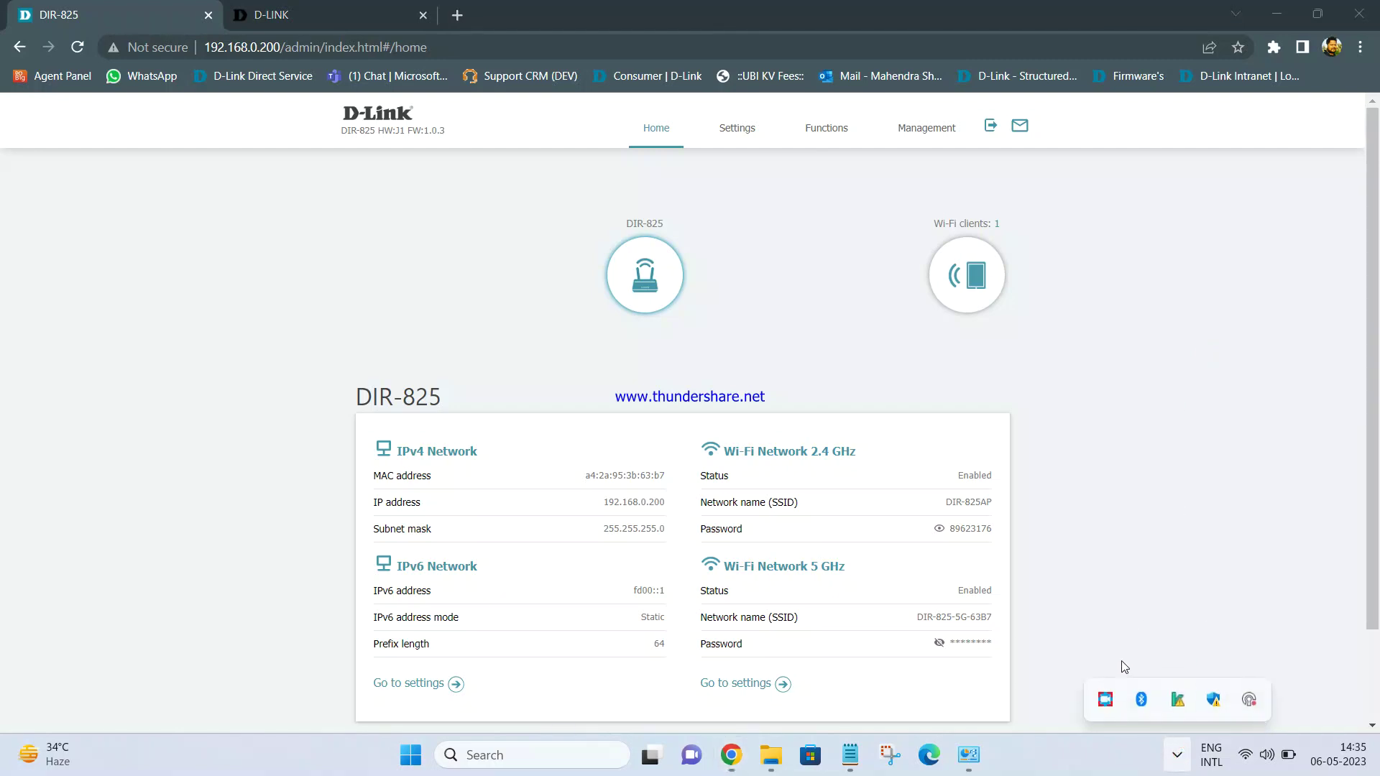